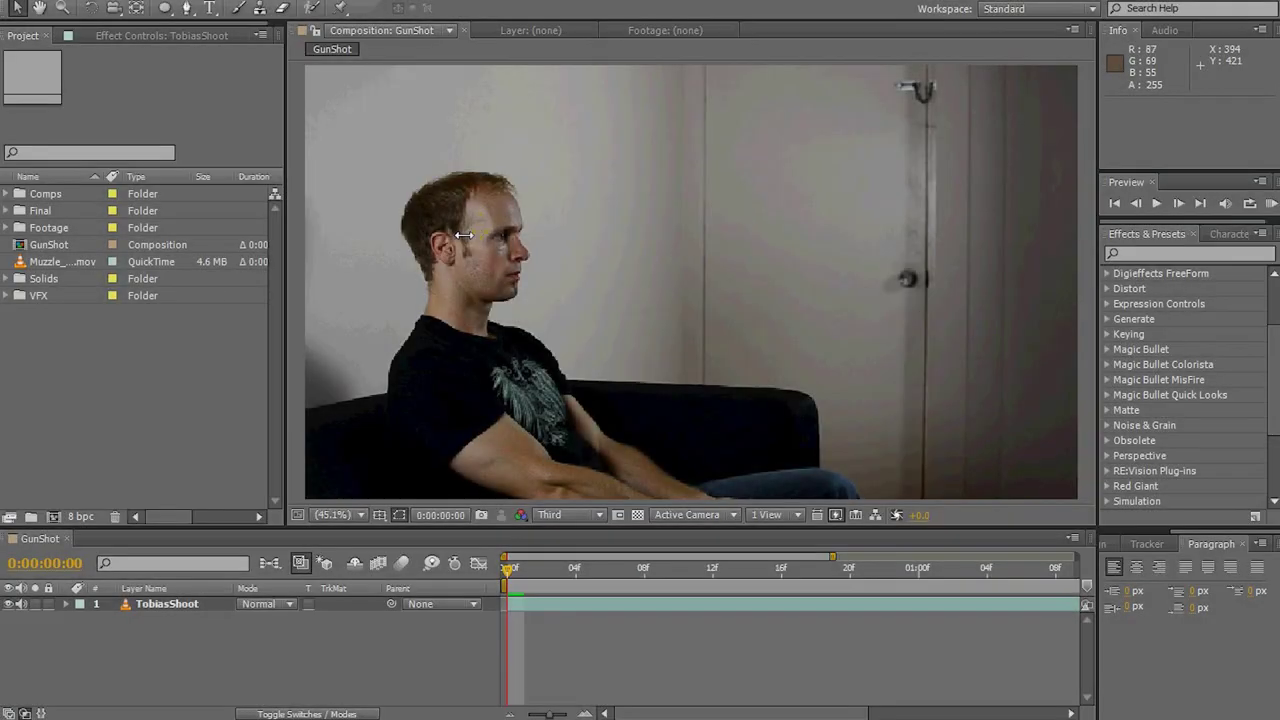
Add Muzzle_Flash_15.mov to the timeline, starting at the firing frame 0:00:01:01.
click(298, 253)
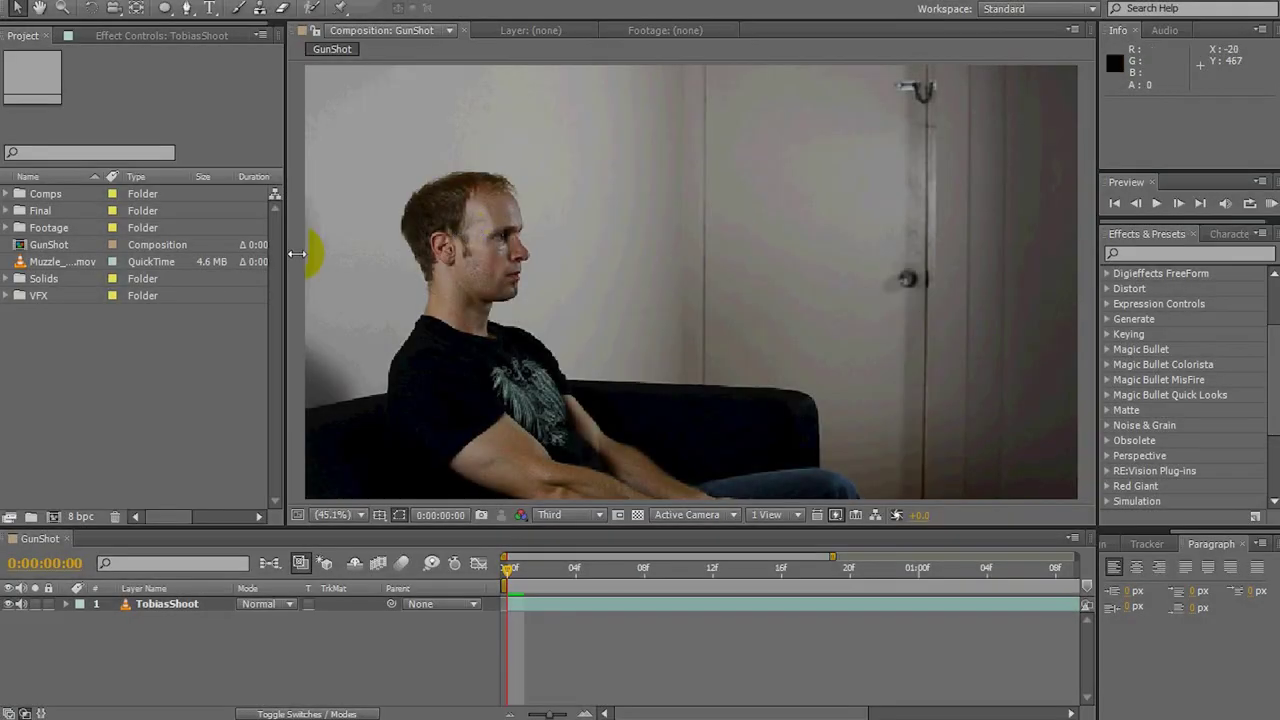
click(528, 598)
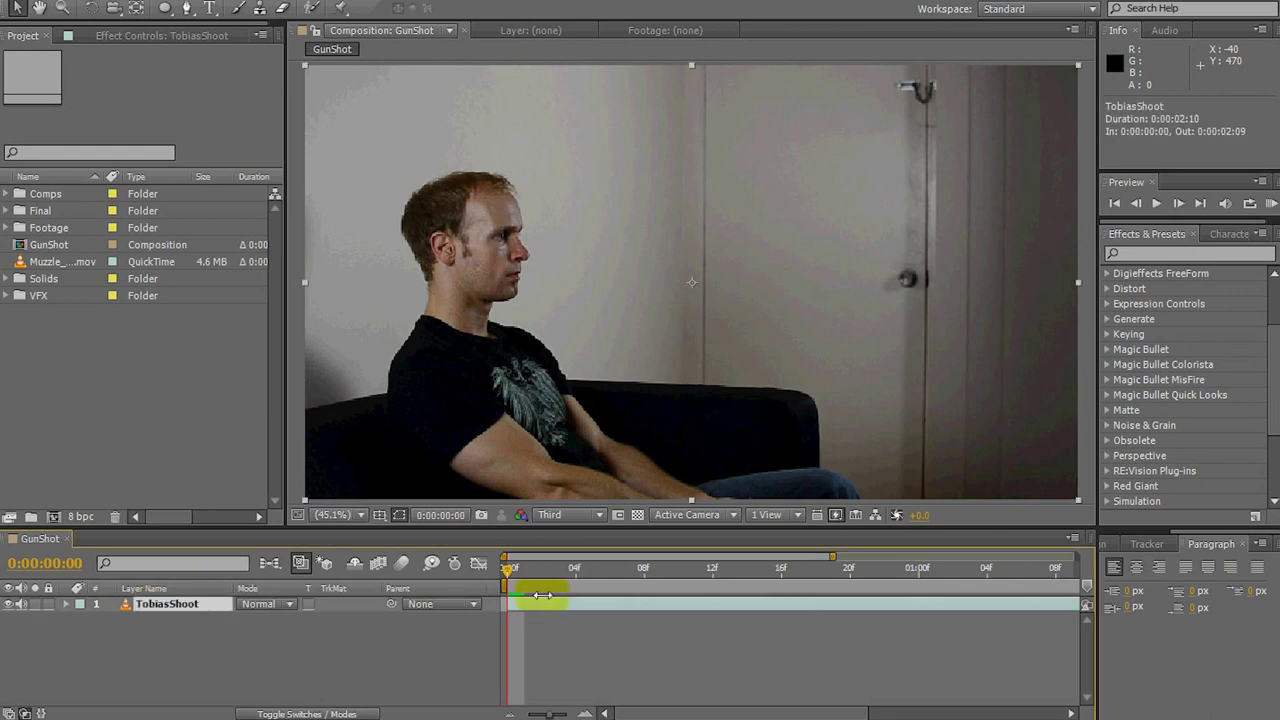
drag(510, 568, 912, 575)
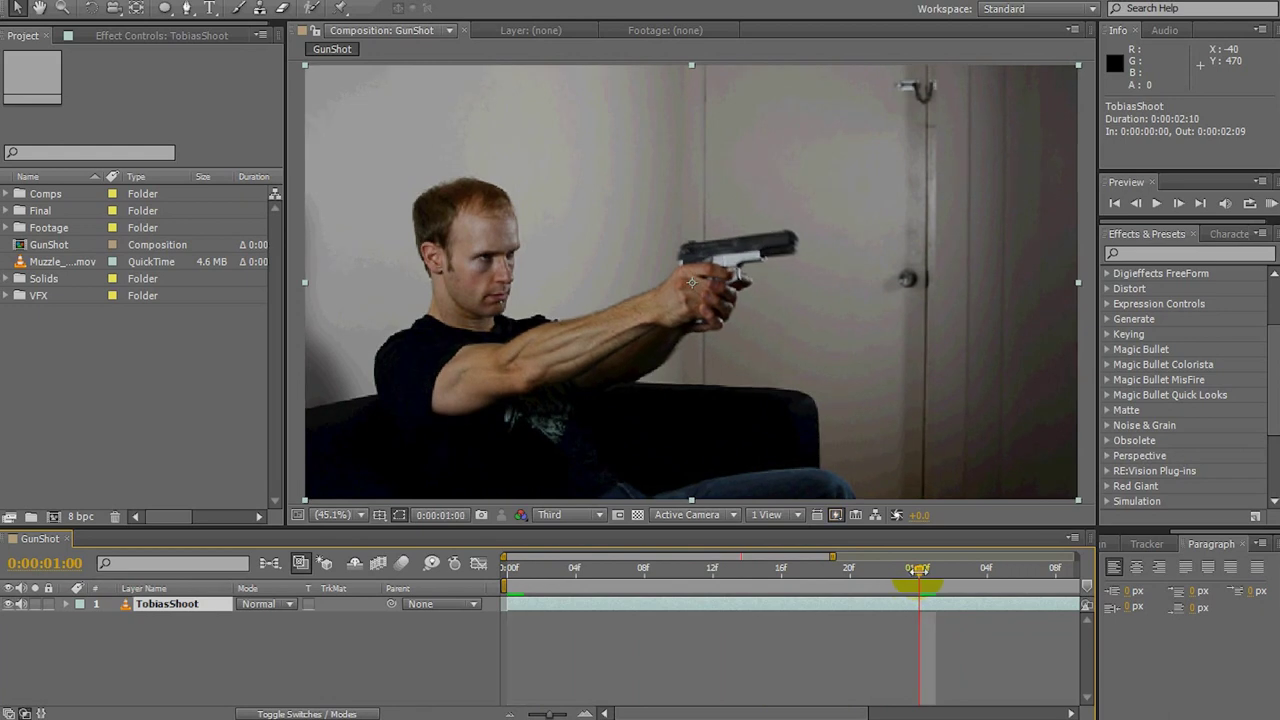
click(62, 263)
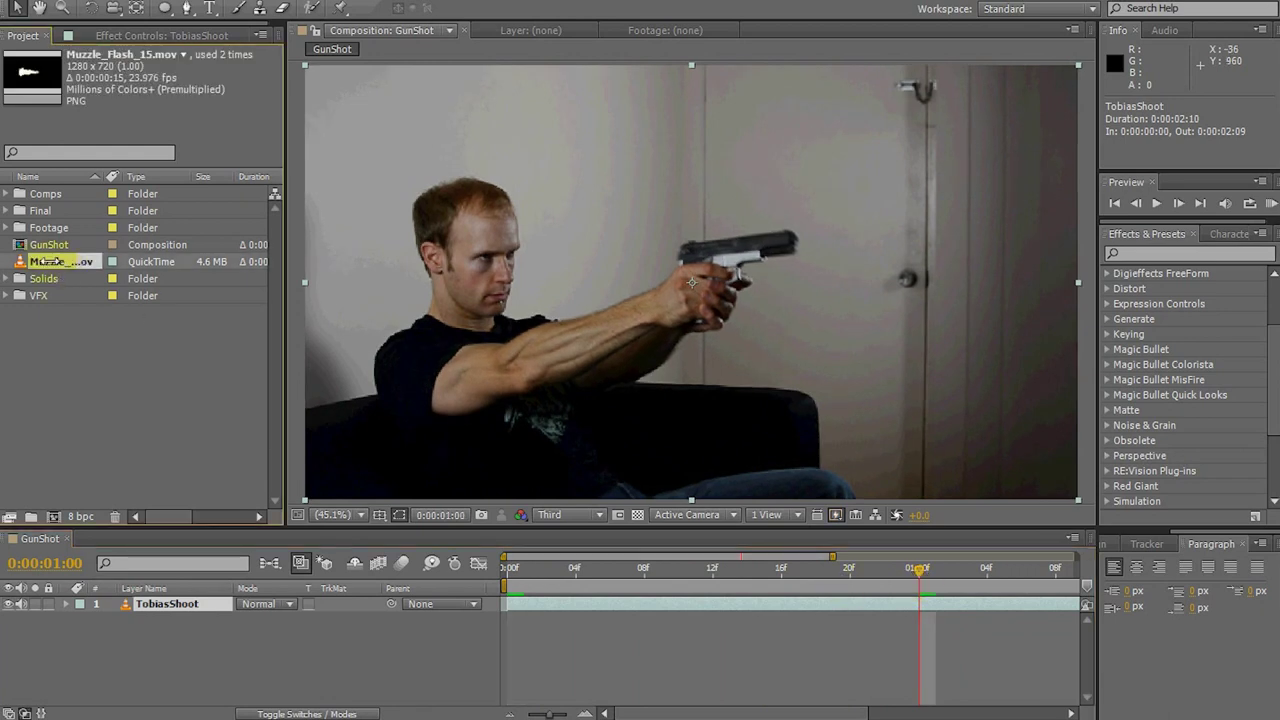
drag(48, 261, 160, 604)
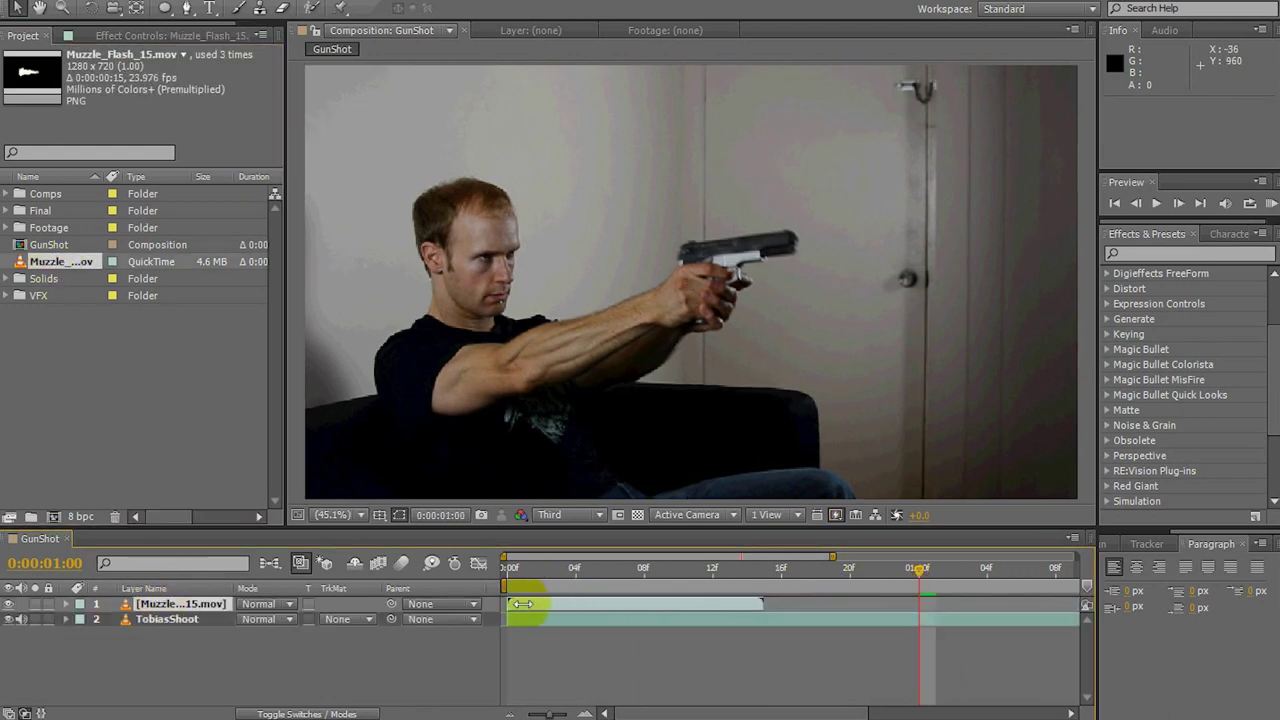
drag(522, 604, 920, 612)
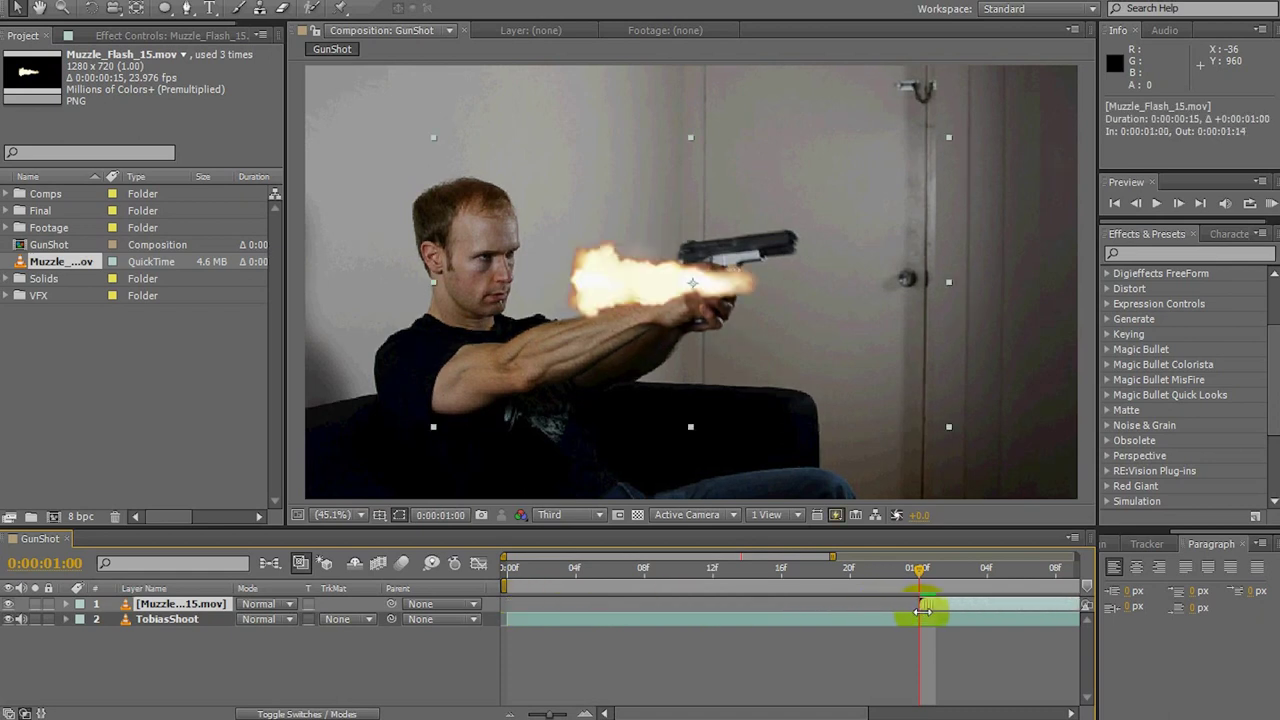
Position the muzzle flash at the pistol's barrel and tilt it slightly to match.
drag(640, 291, 838, 246)
key(w)
key(v)
key(w)
key(v)
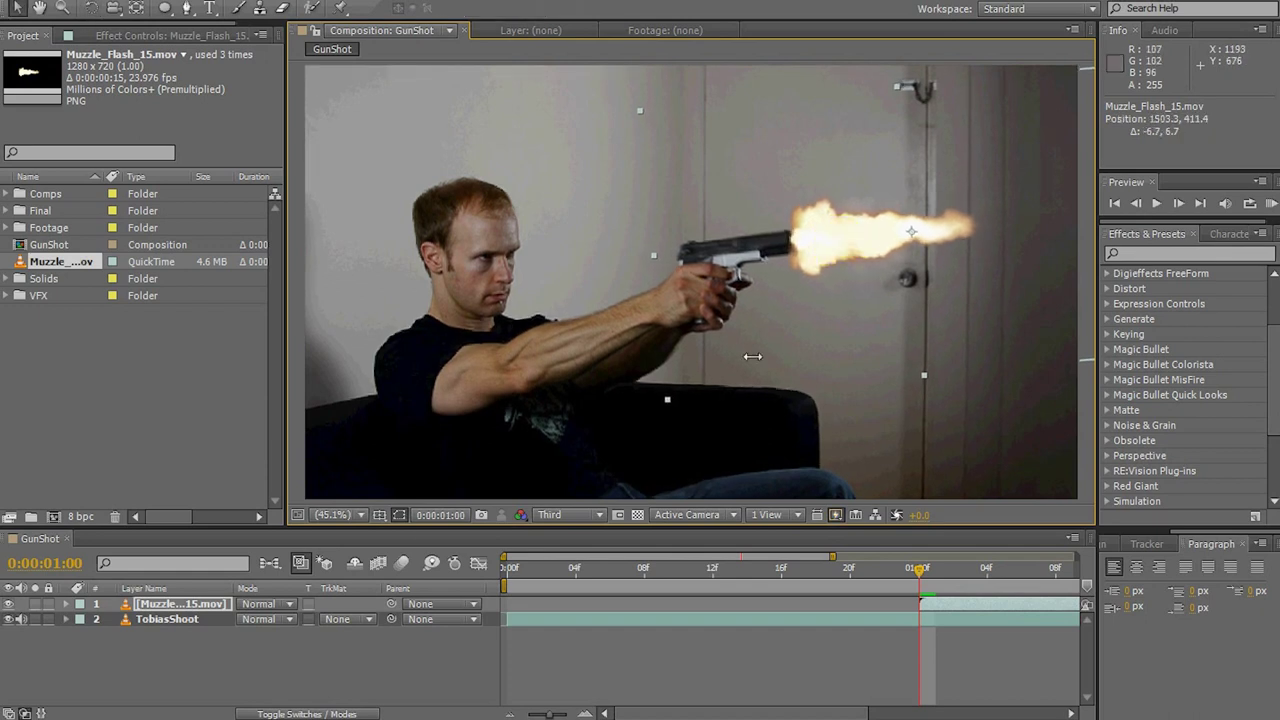
Set the muzzle flash layer's blend mode to Screen and look up glow in Effects & Presets.
click(287, 603)
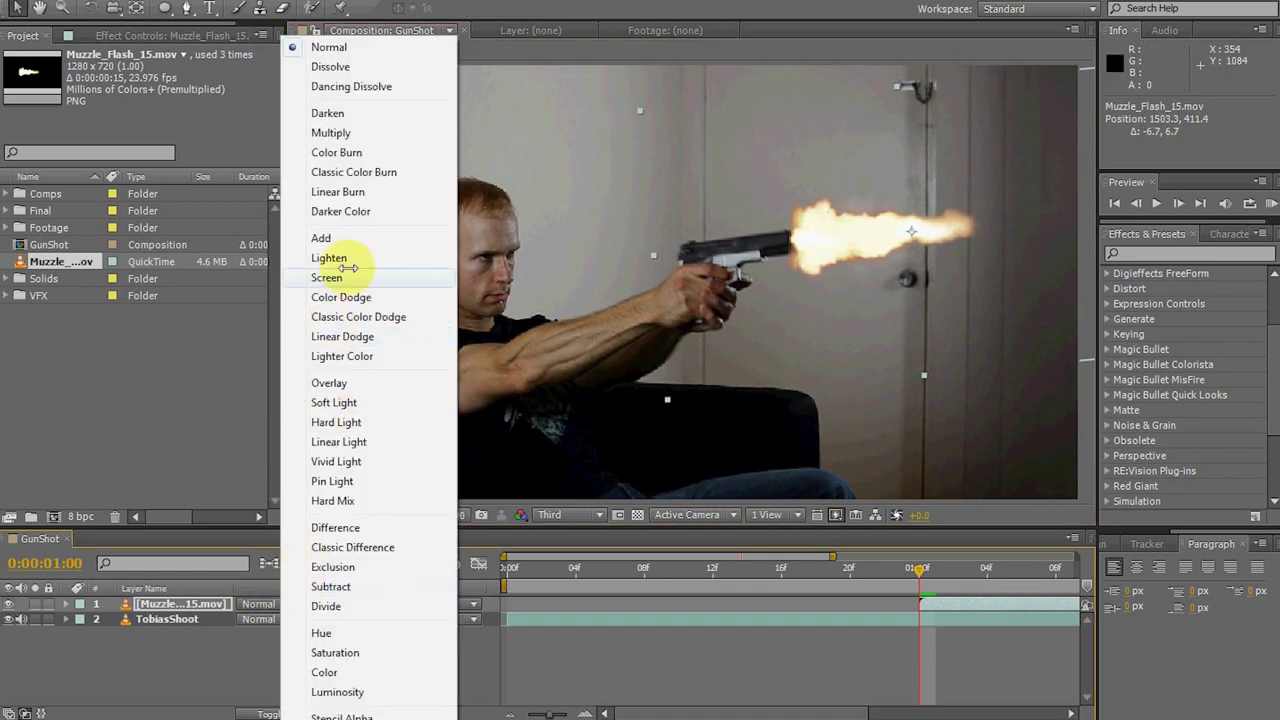
click(327, 277)
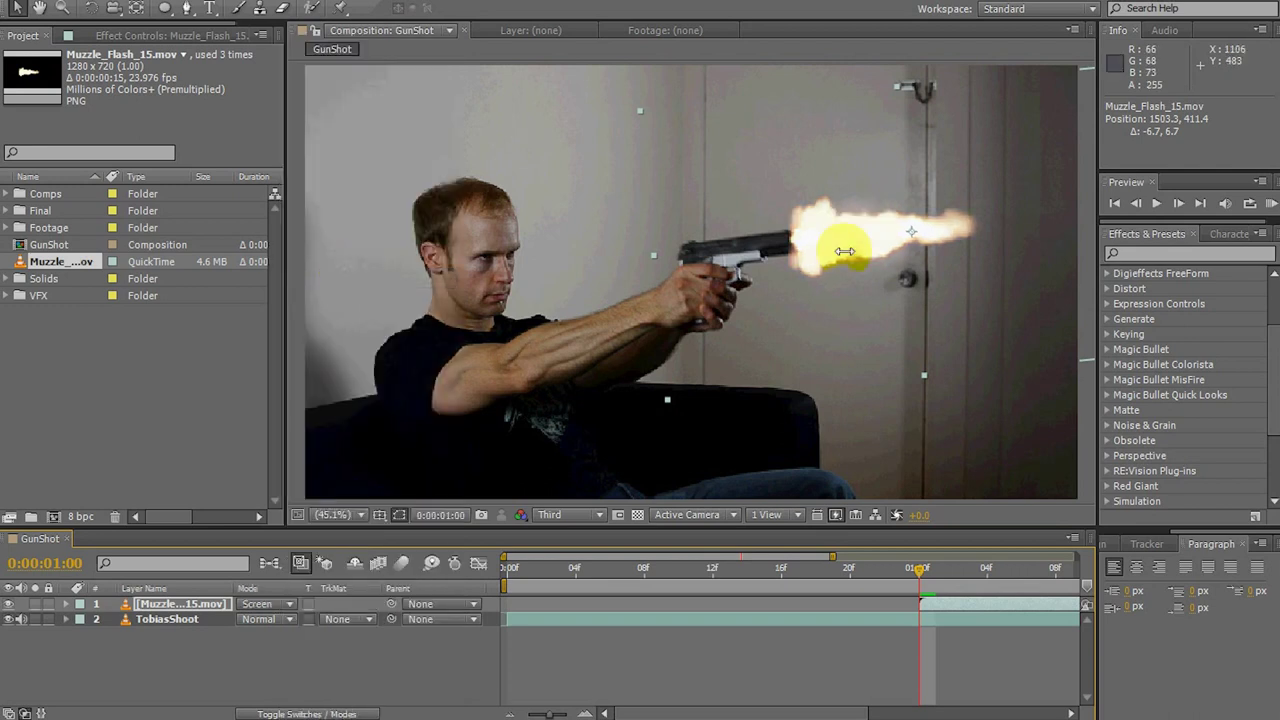
click(1158, 256)
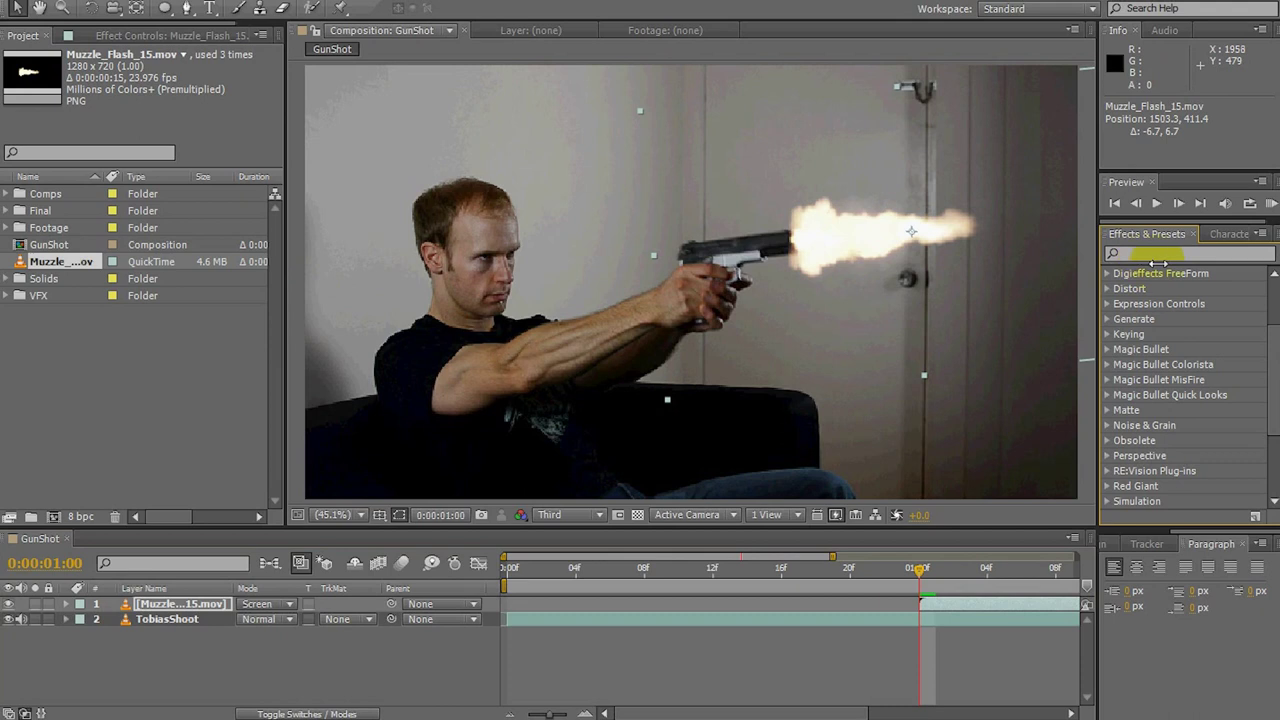
key(g)
click(1147, 256)
text(glow)
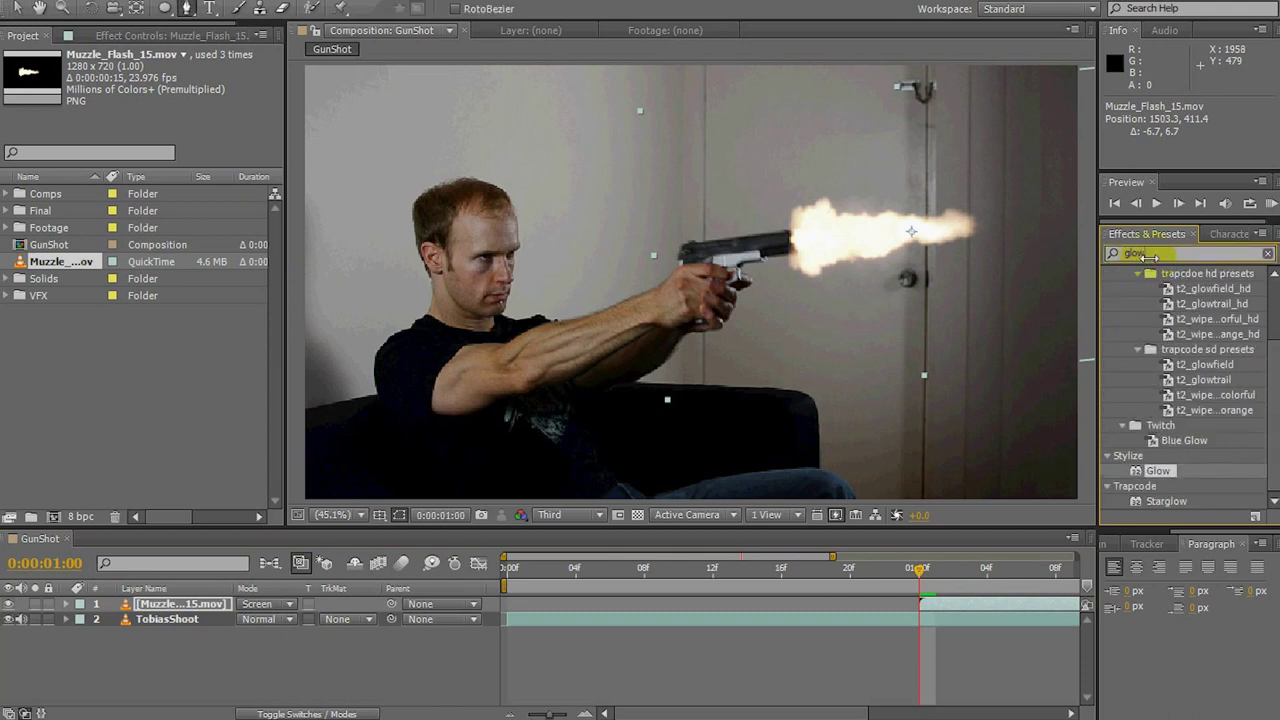
Apply Glow to the muzzle flash, raising radius to 36 with threshold 47.8%.
drag(1174, 476, 198, 598)
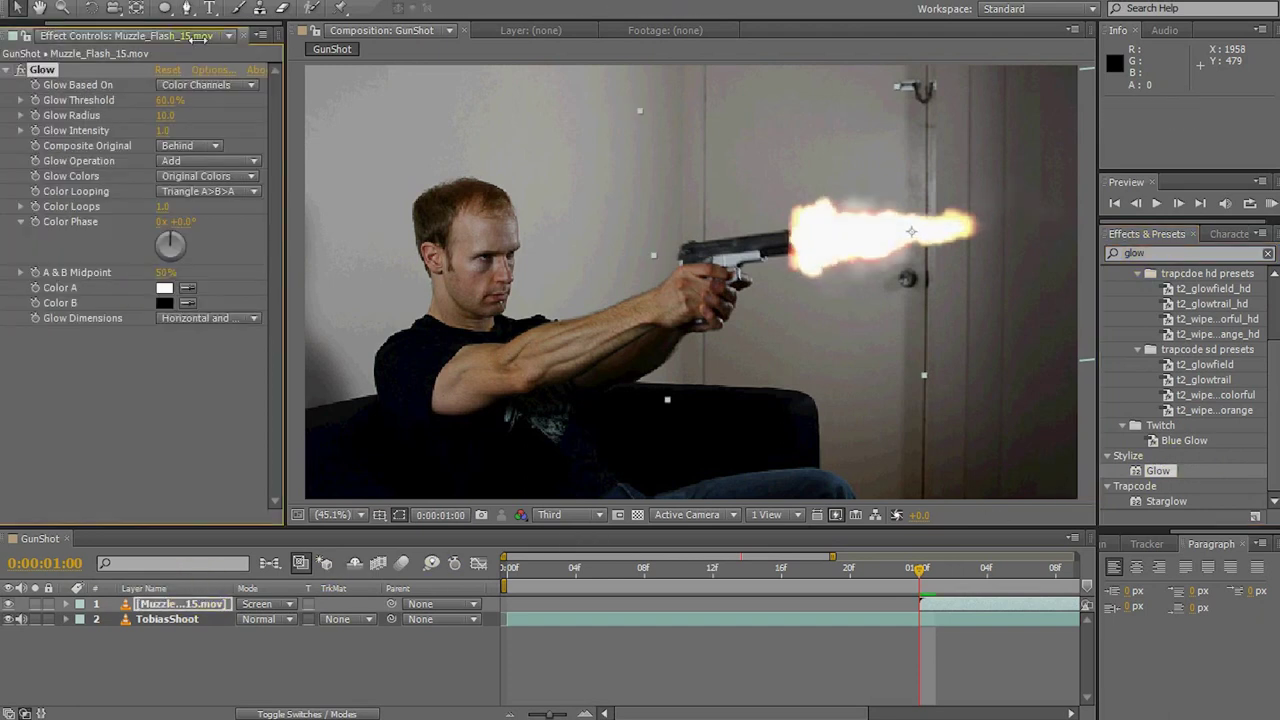
drag(170, 116, 177, 118)
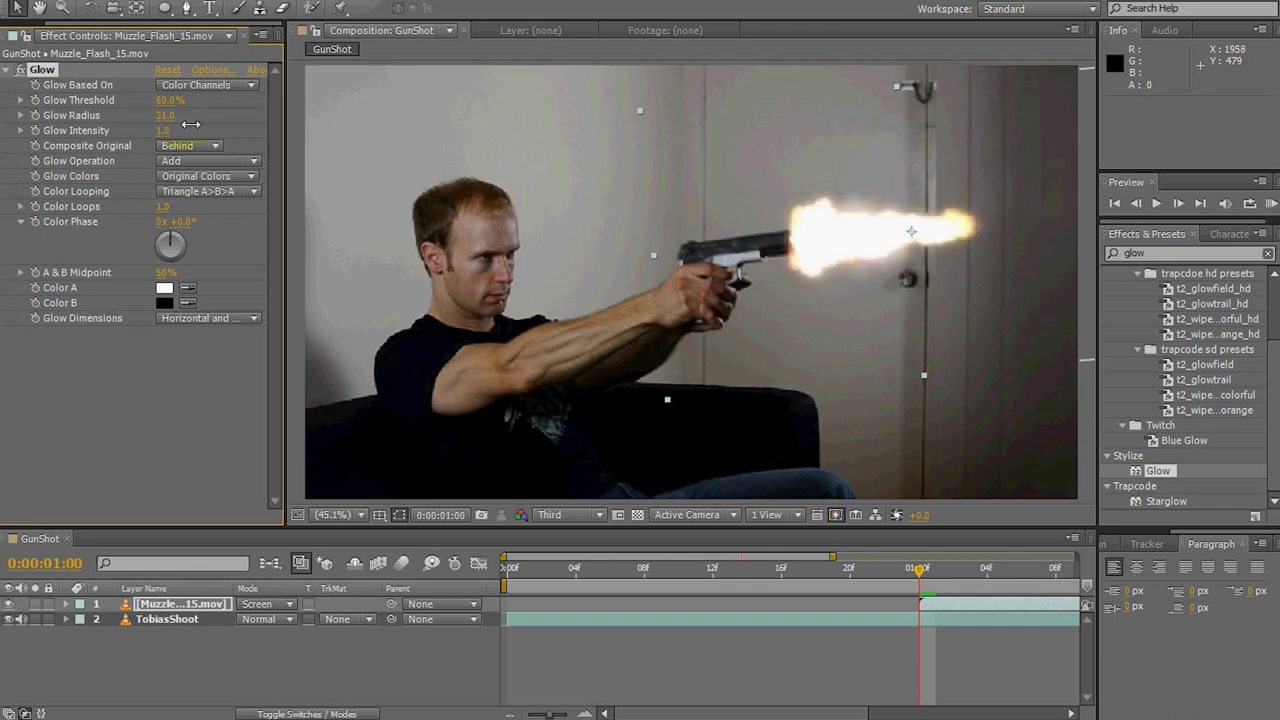
drag(167, 116, 175, 117)
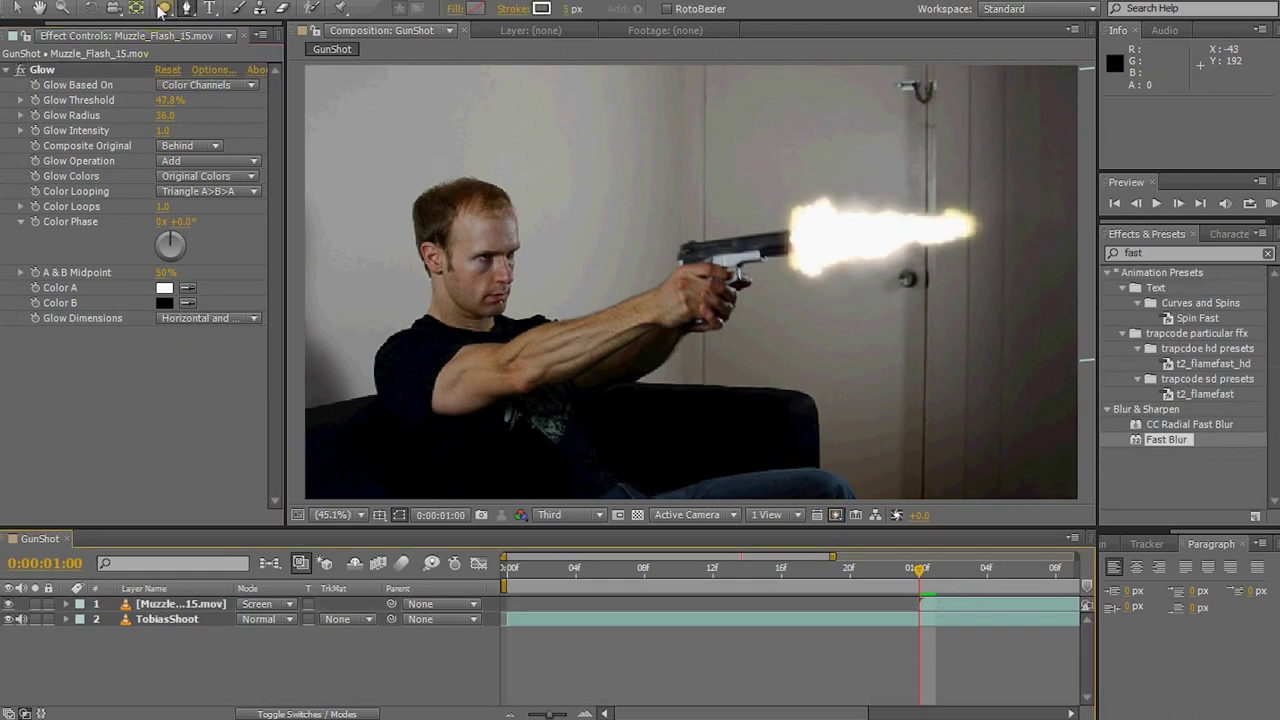
Create a pale cream-yellow solid named 'Gun Lighting'.
click(164, 5)
mouse_move(165, 8)
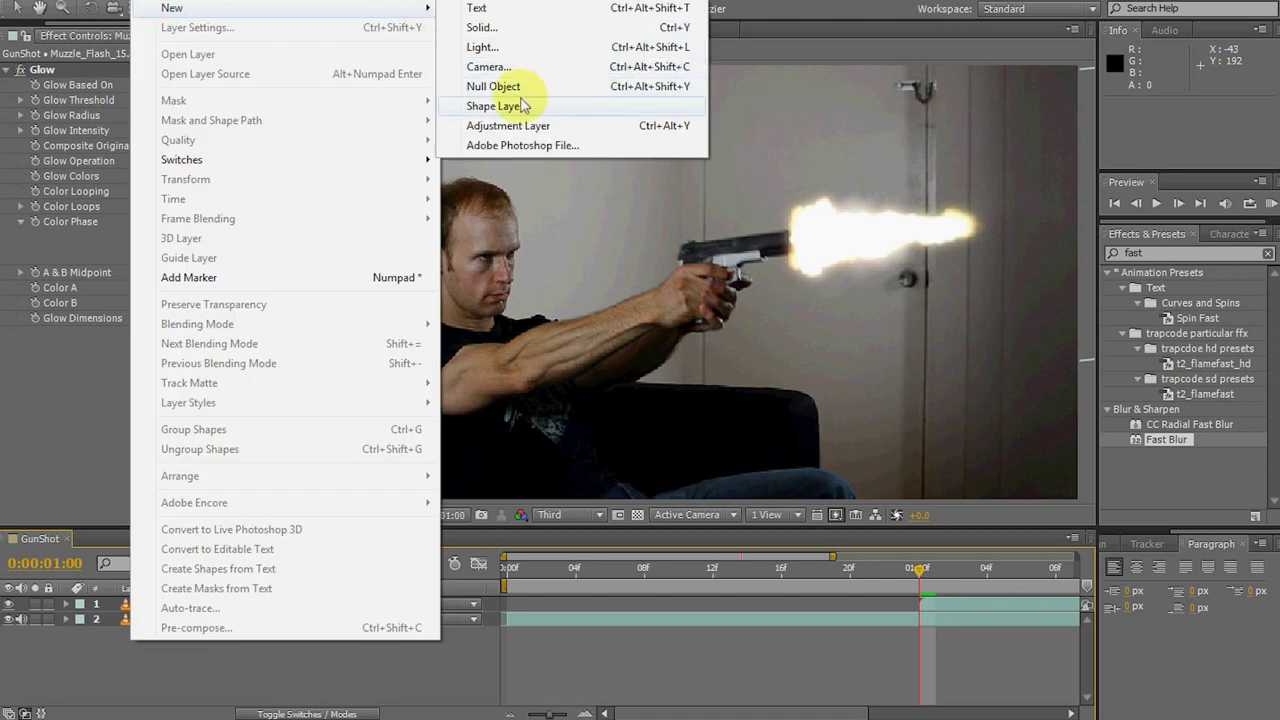
click(484, 27)
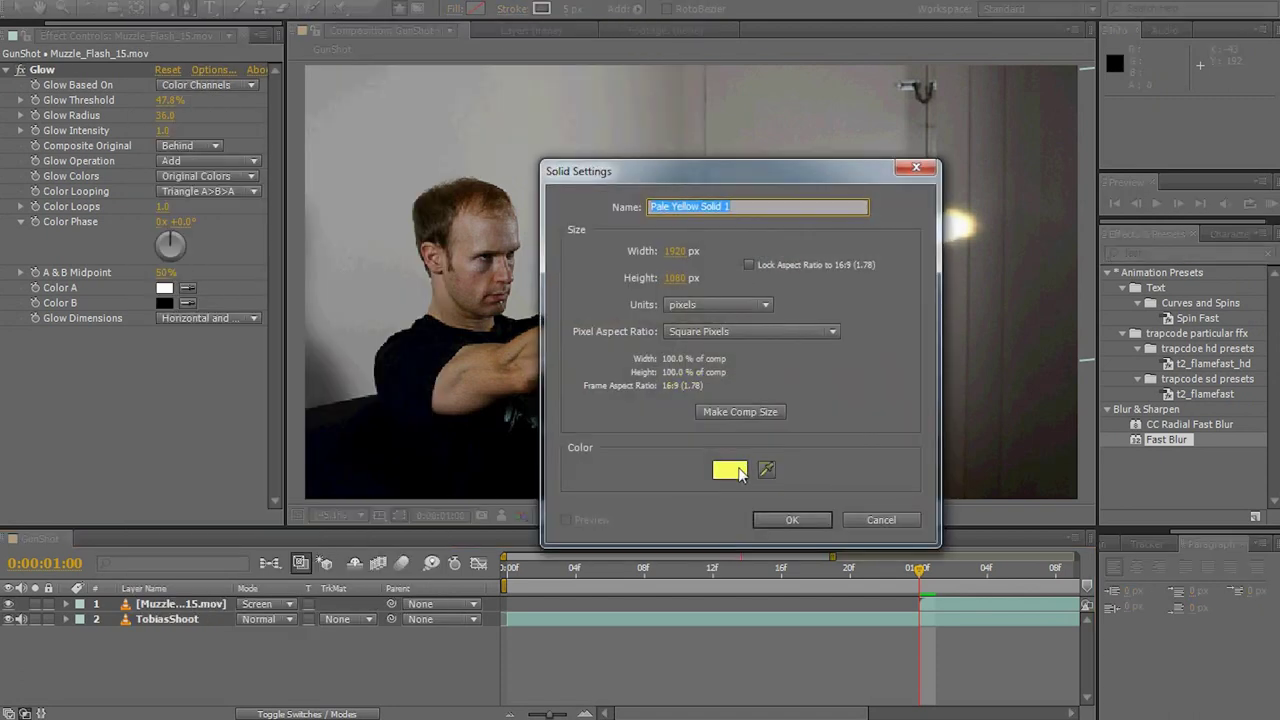
click(740, 471)
click(595, 276)
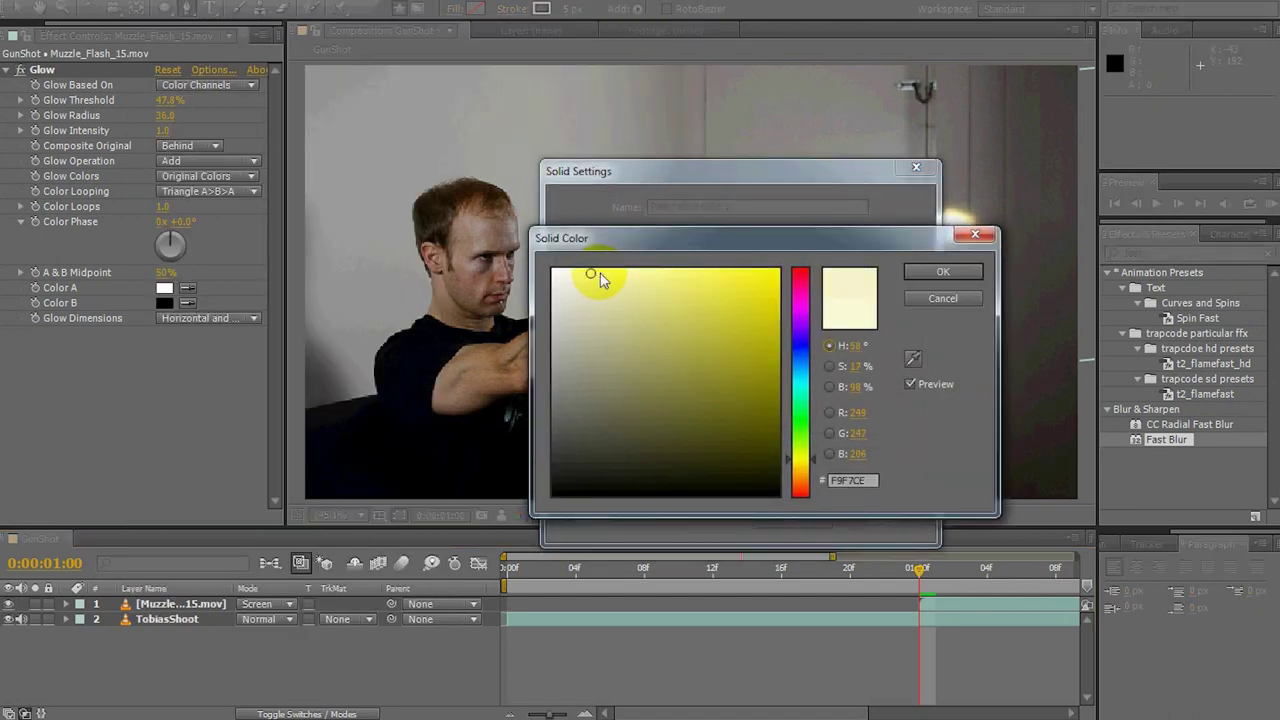
key(Return)
text(G)
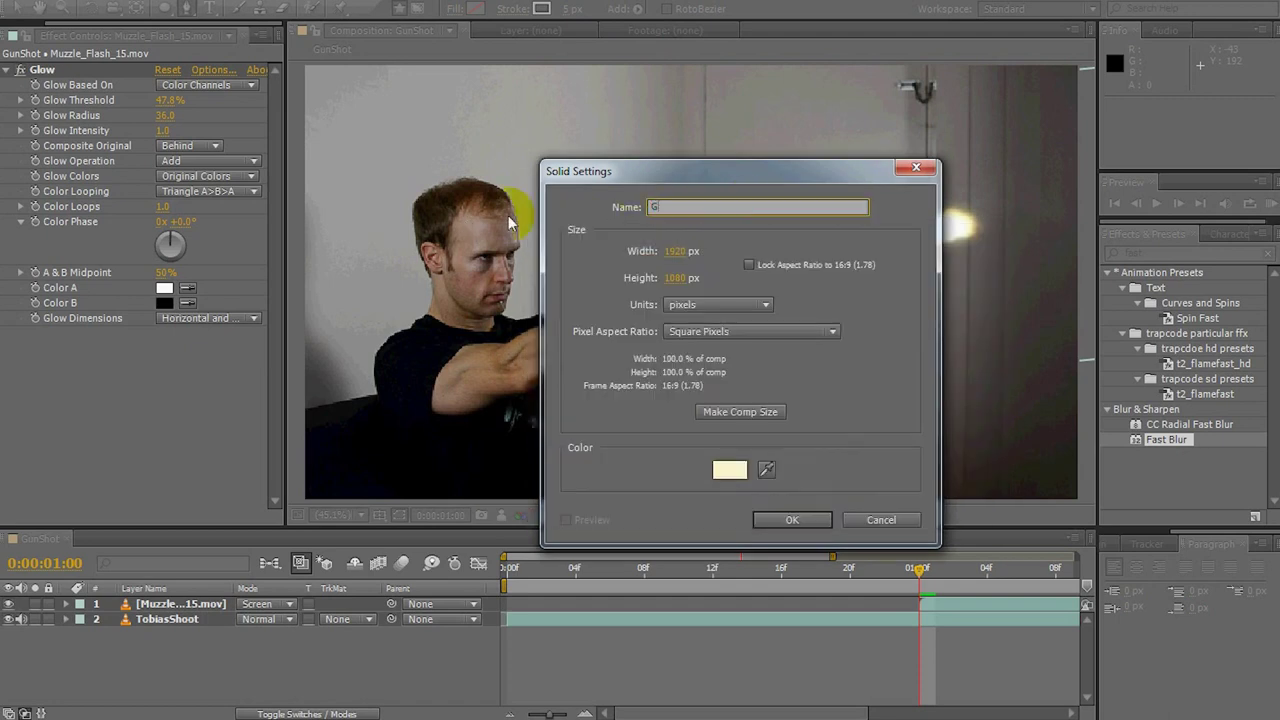
text(un Lighting)
click(762, 519)
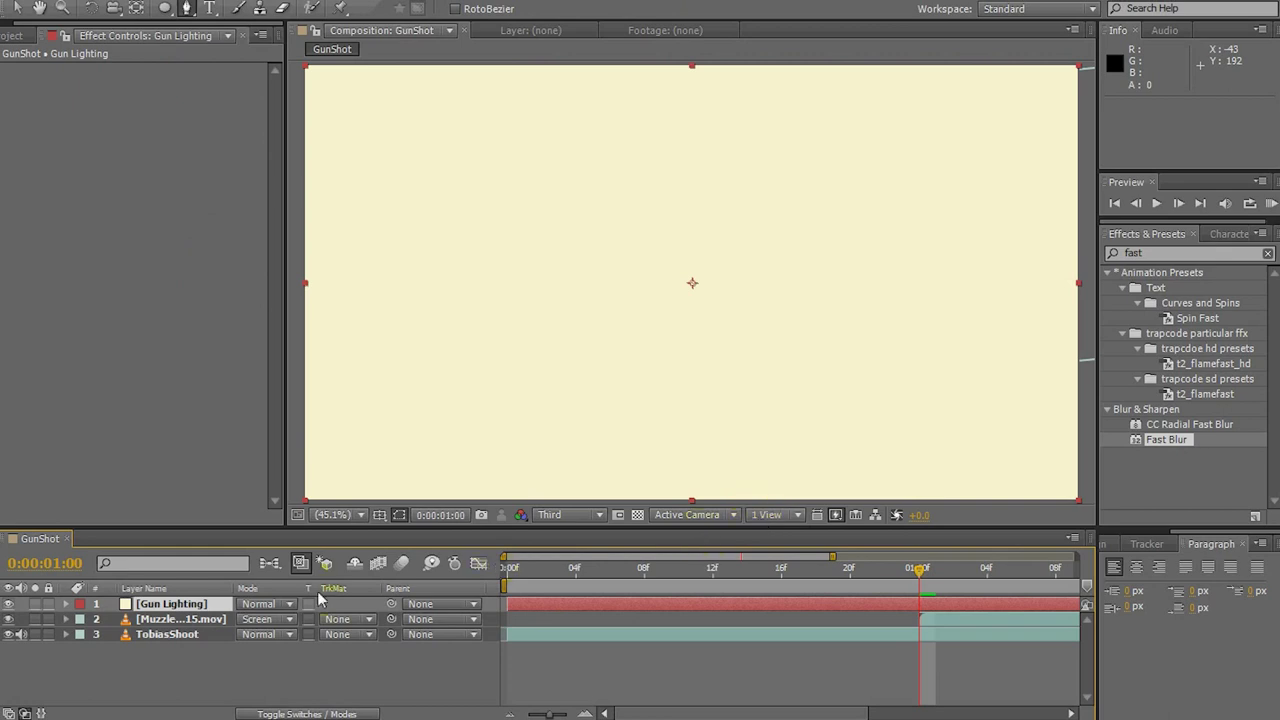
Set Gun Lighting to Add blend mode at 21% opacity.
click(279, 604)
click(320, 235)
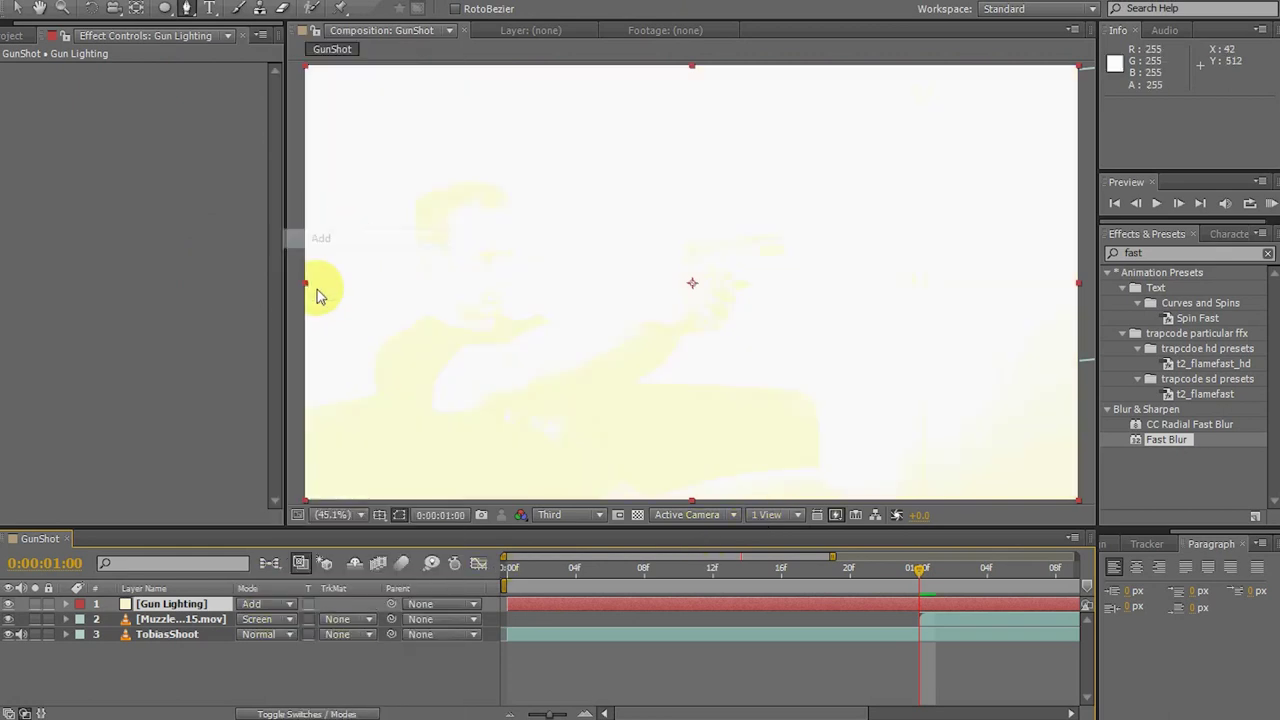
key(t)
drag(252, 620, 183, 624)
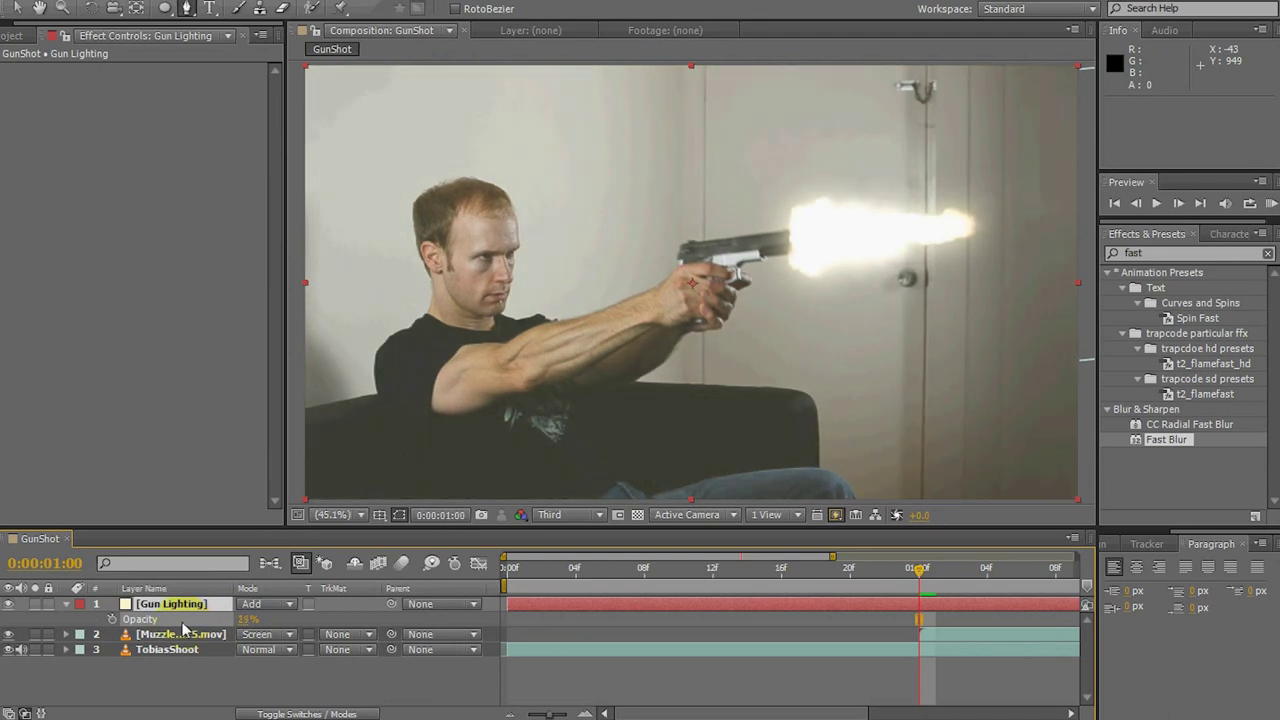
drag(183, 624, 183, 621)
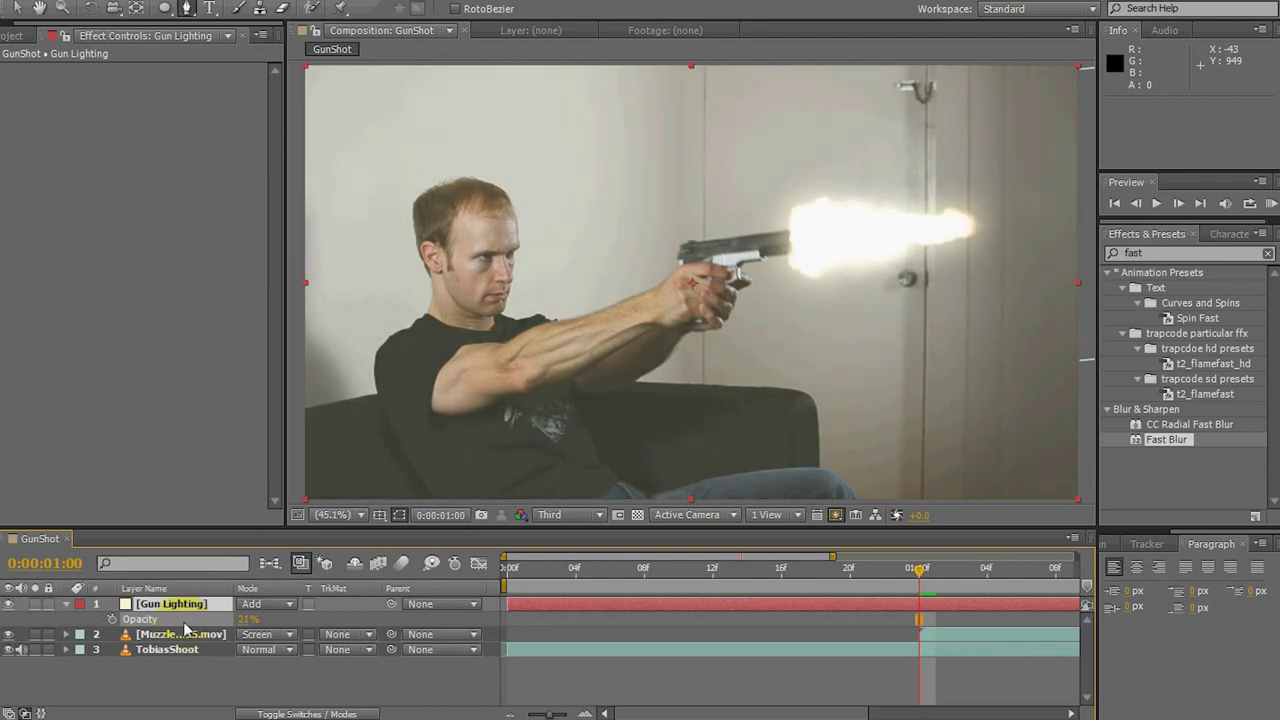
click(186, 662)
click(190, 604)
Draw an elliptical mask around his head on Gun Lighting, feathered to 119 px.
key(q)
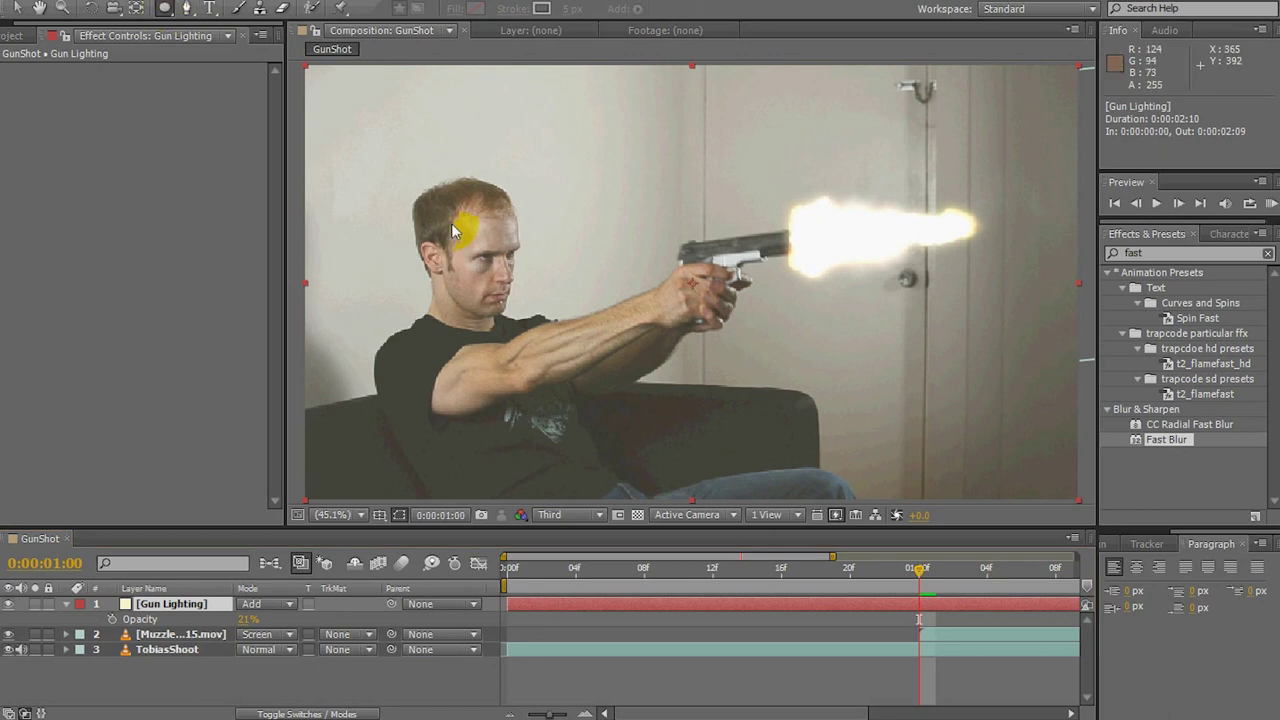
drag(451, 223, 664, 395)
drag(40, 538, 100, 677)
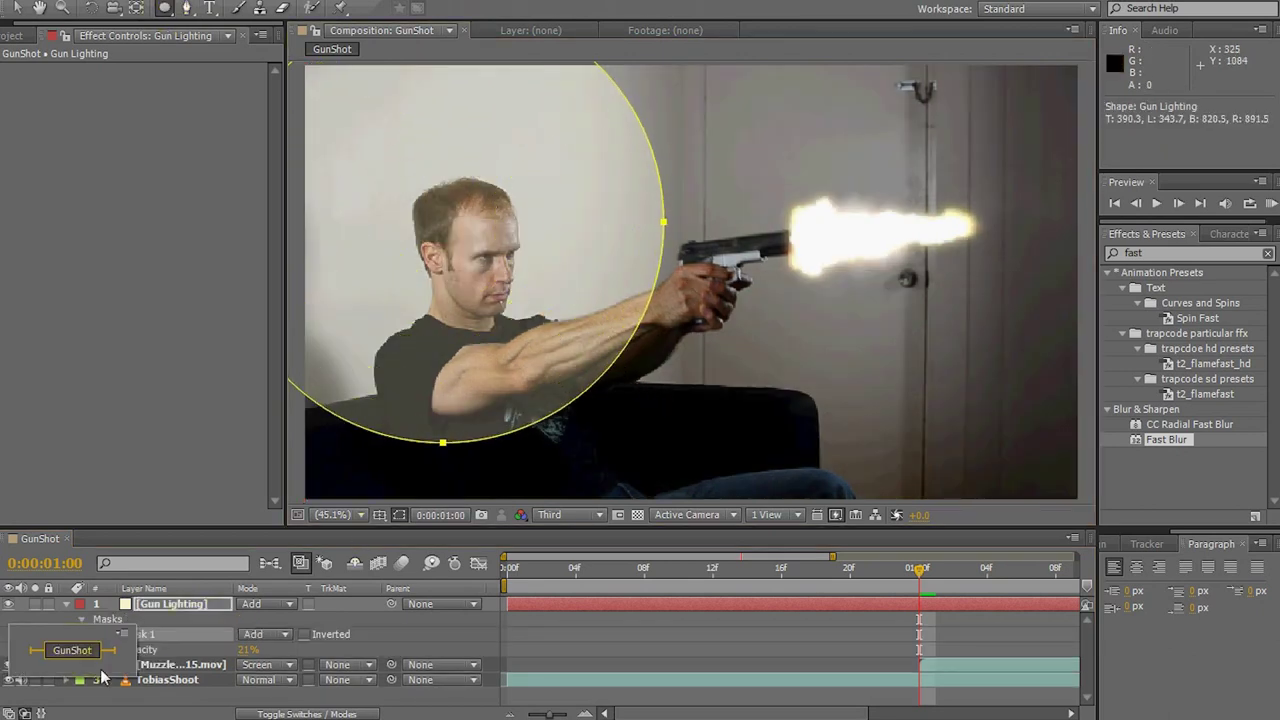
drag(166, 638, 168, 645)
key(m)
key(m)
drag(265, 665, 360, 661)
Draw a second elliptical mask around the muzzle flash, feathered to 94 px with reduced opacity.
drag(898, 228, 1107, 430)
scroll(200, 650, down, 2)
click(96, 621)
drag(265, 652, 348, 660)
drag(248, 668, 232, 678)
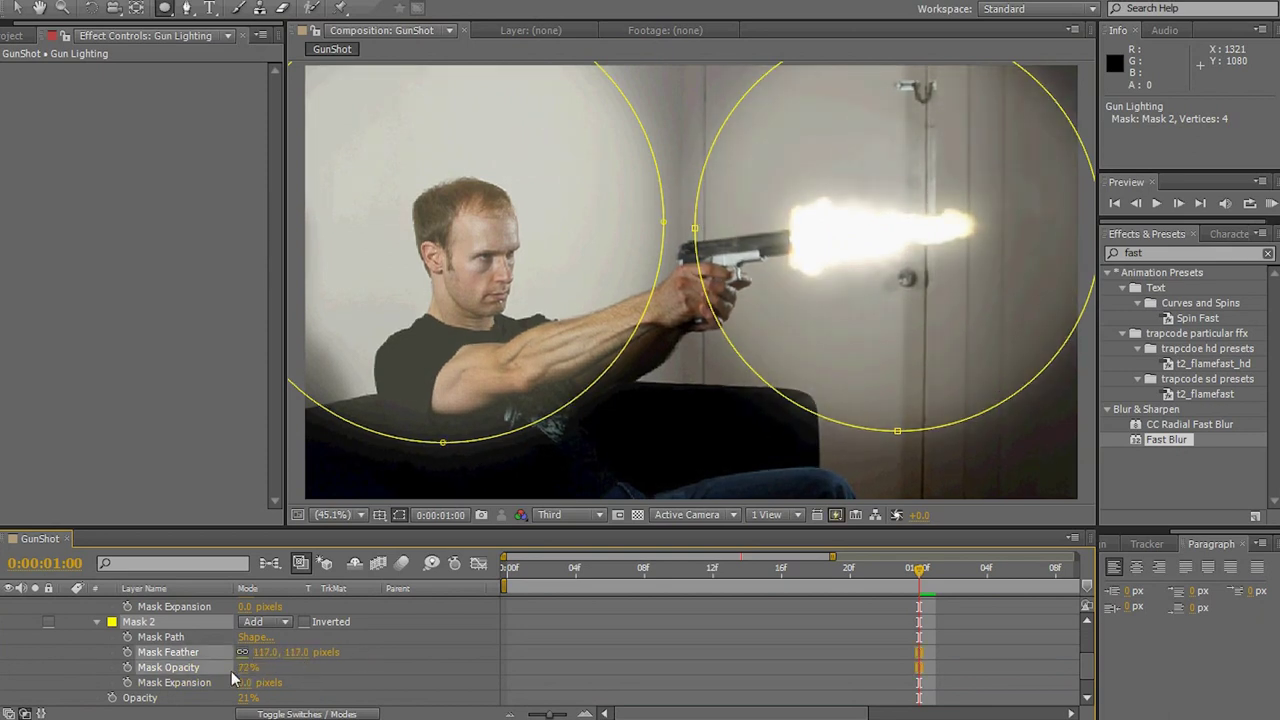
Draw a closed pen mask around the hand and gun.
click(186, 8)
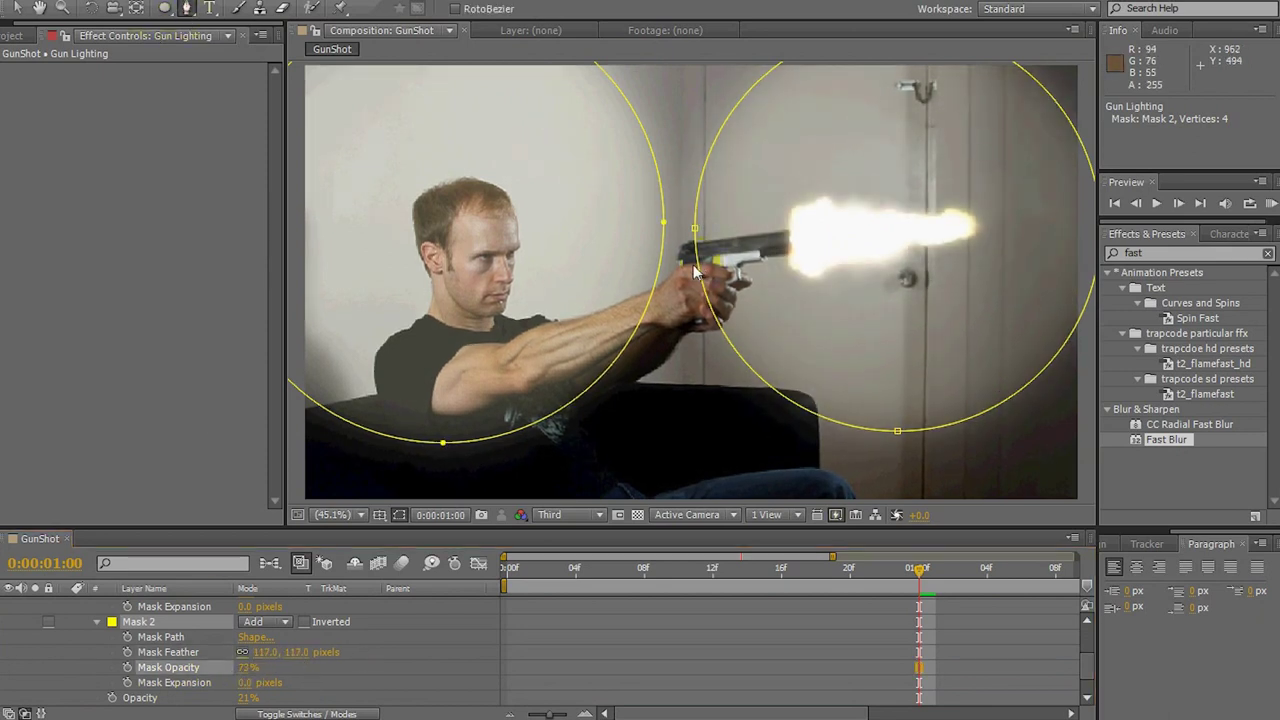
click(684, 263)
click(677, 283)
click(691, 314)
click(707, 322)
click(731, 314)
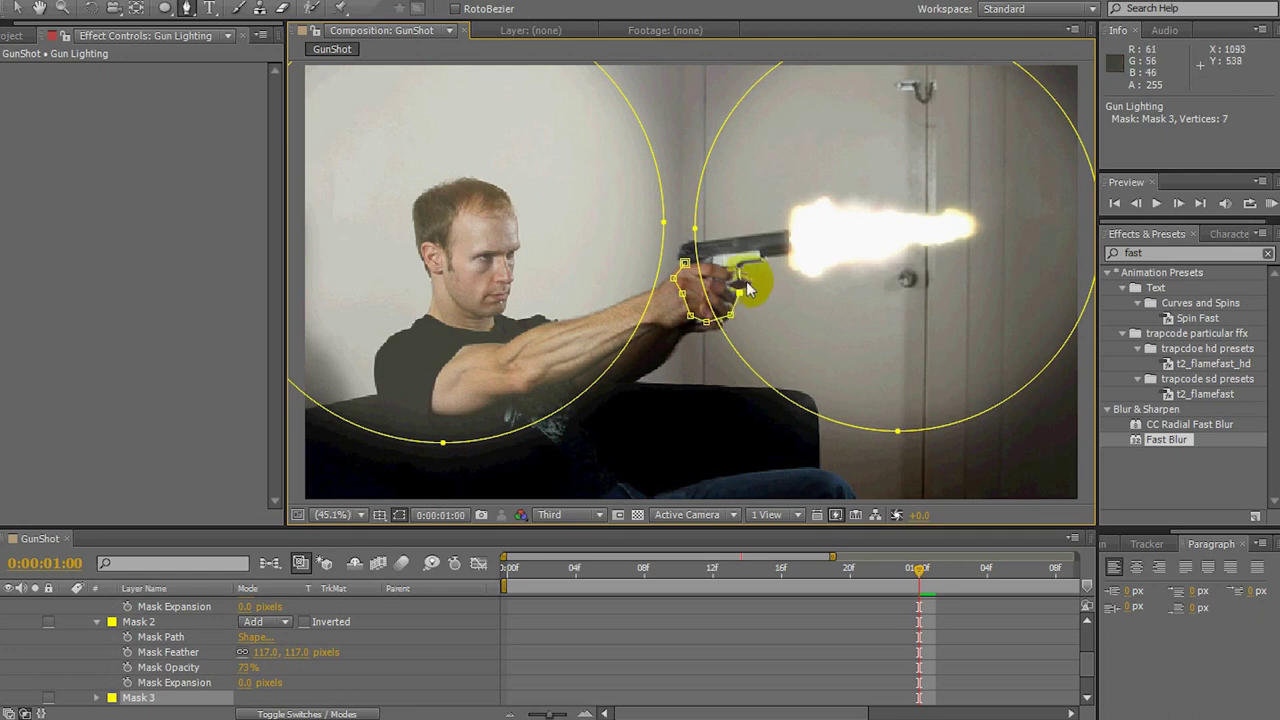
click(748, 284)
click(740, 272)
click(721, 265)
click(684, 263)
Draw a closed pen mask along the forearm to the shoulder and around the lower torso.
click(662, 318)
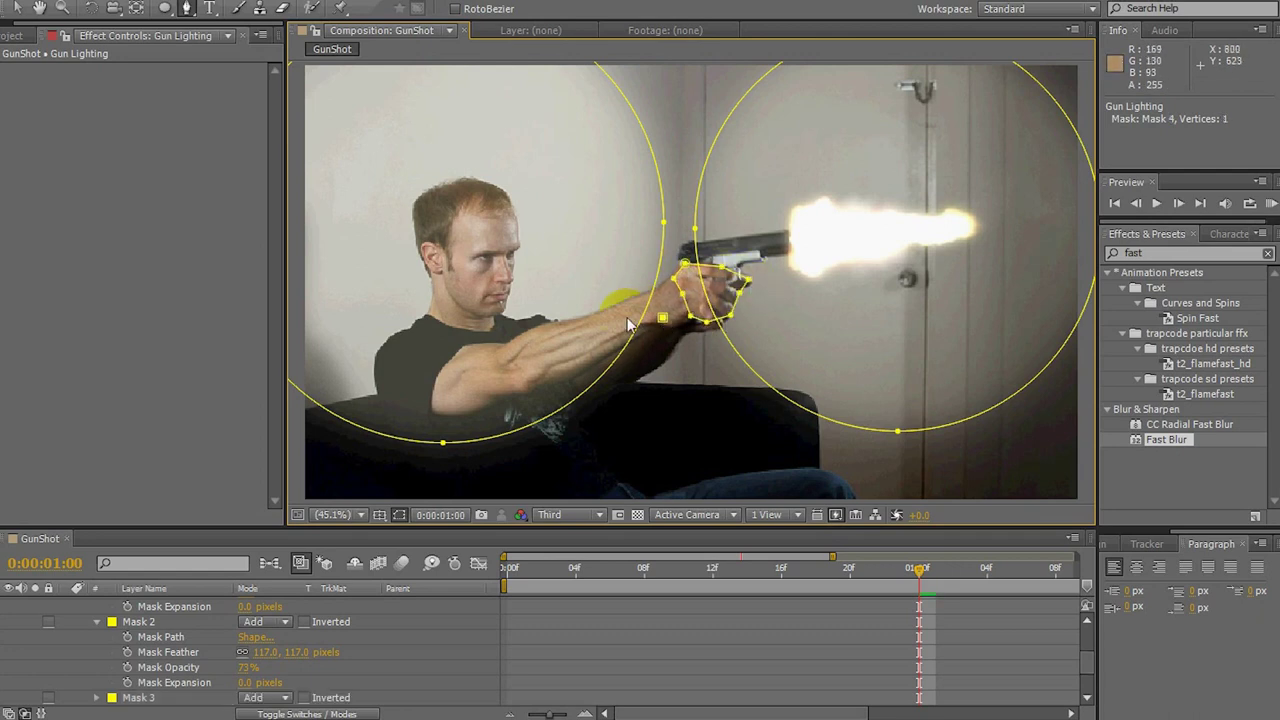
click(531, 349)
click(485, 357)
click(433, 363)
click(389, 358)
click(373, 364)
click(376, 395)
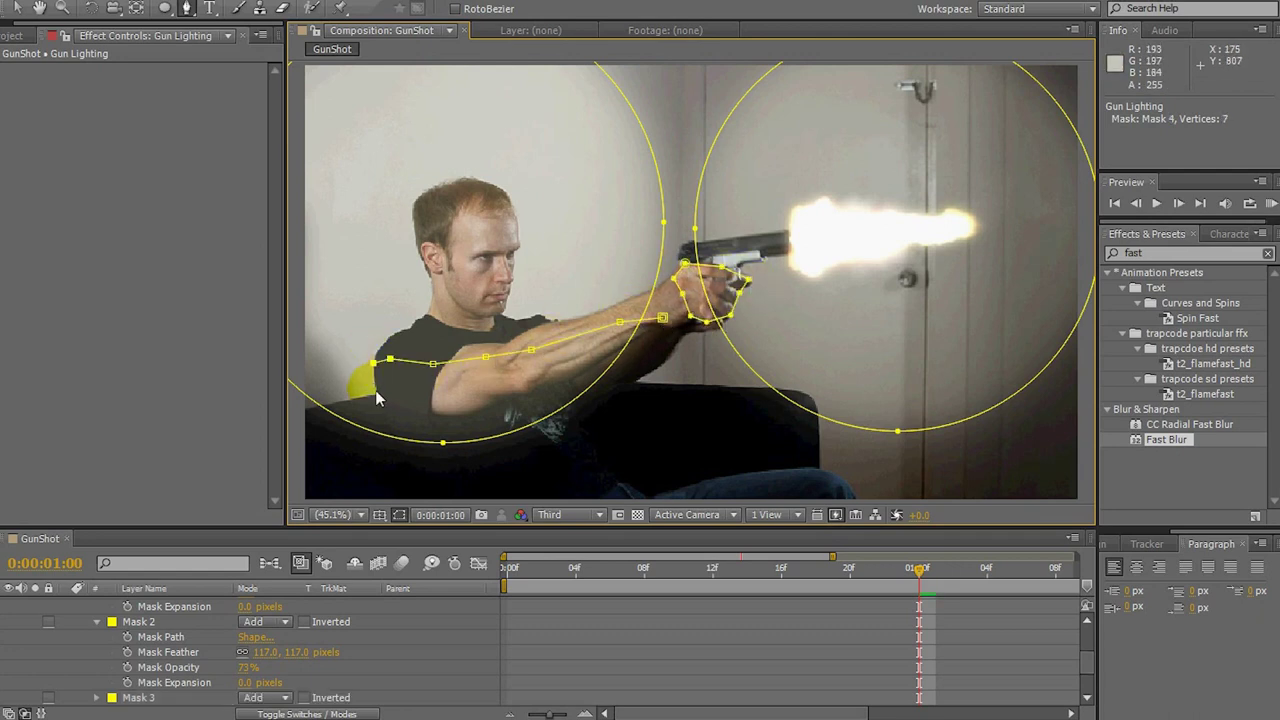
click(321, 408)
click(315, 462)
click(565, 478)
click(656, 439)
click(672, 363)
click(662, 318)
Change Mask 4's mode and feather its edge by 65 pixels, then collapse the layer.
scroll(157, 698, down, 1)
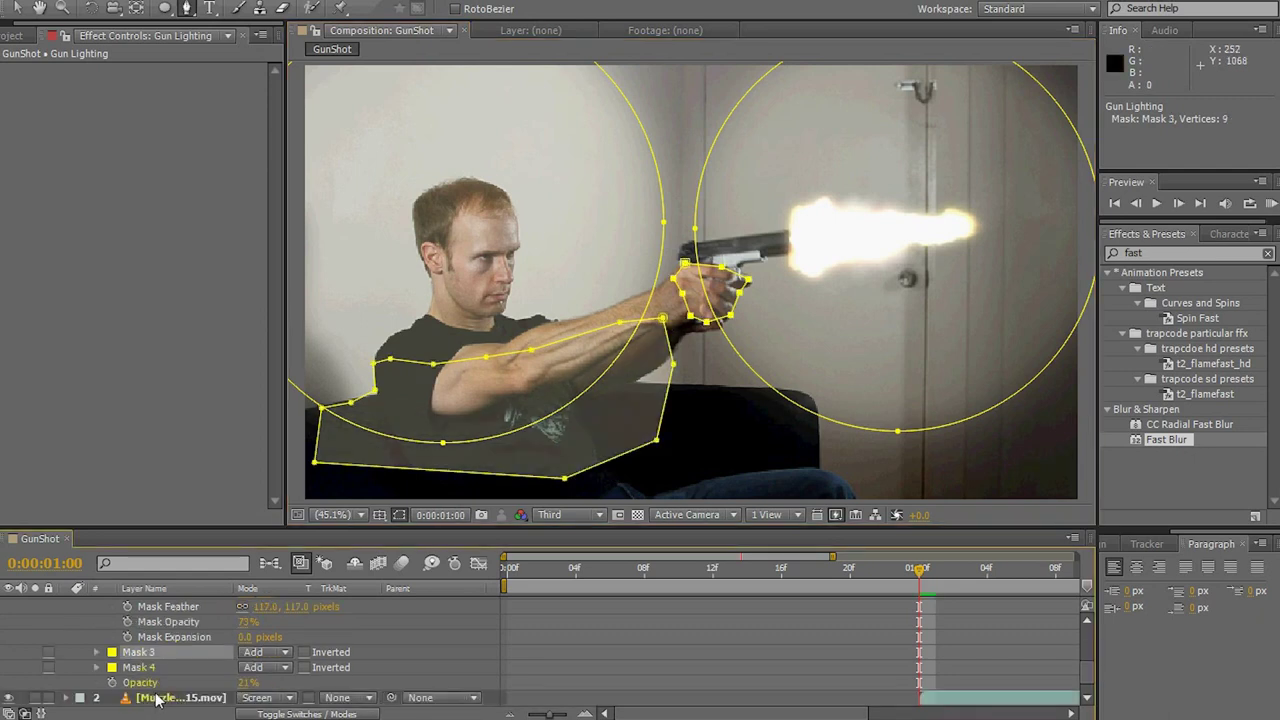
click(265, 667)
click(265, 684)
click(96, 667)
scroll(268, 625, down, 1)
click(268, 625)
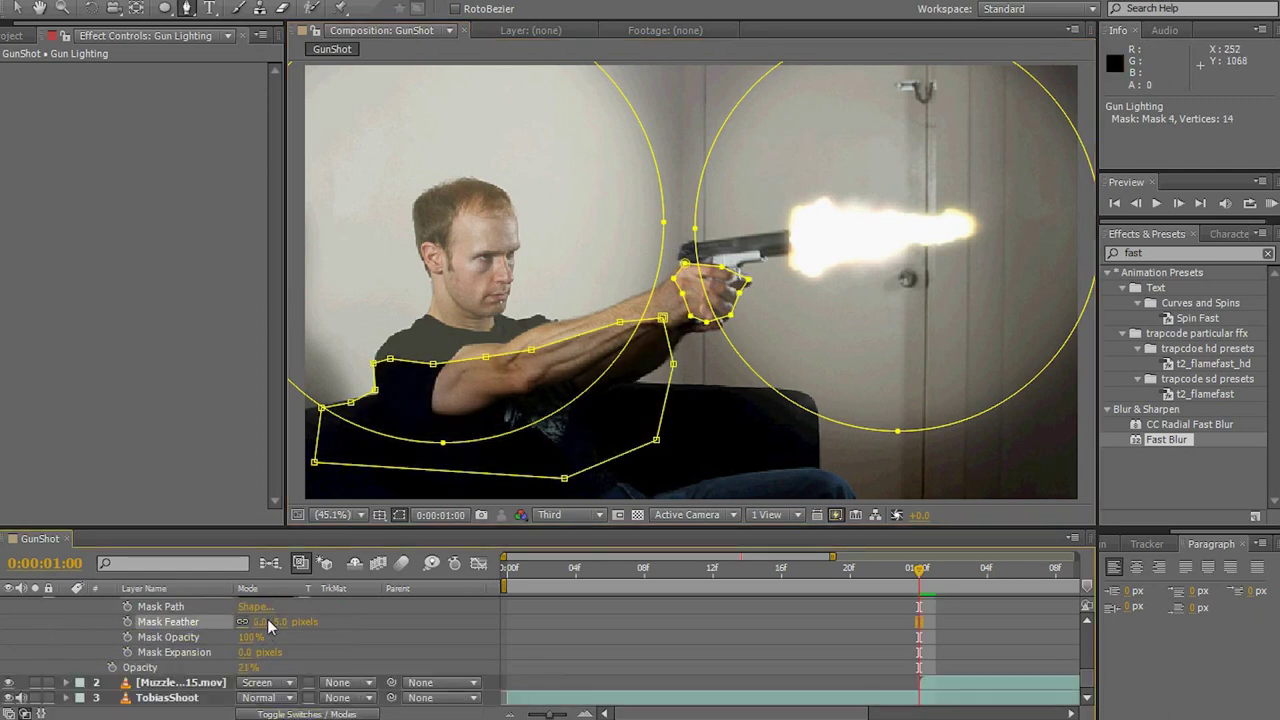
drag(268, 625, 314, 620)
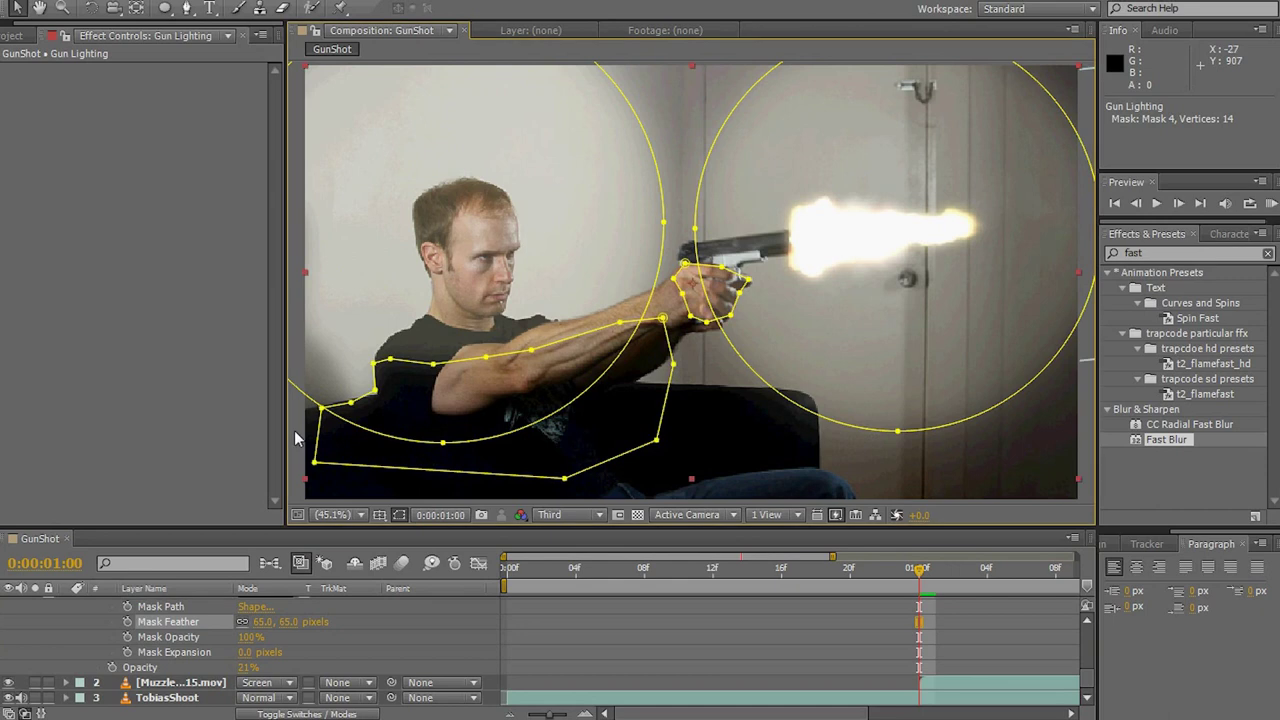
scroll(140, 624, up, 3)
click(66, 603)
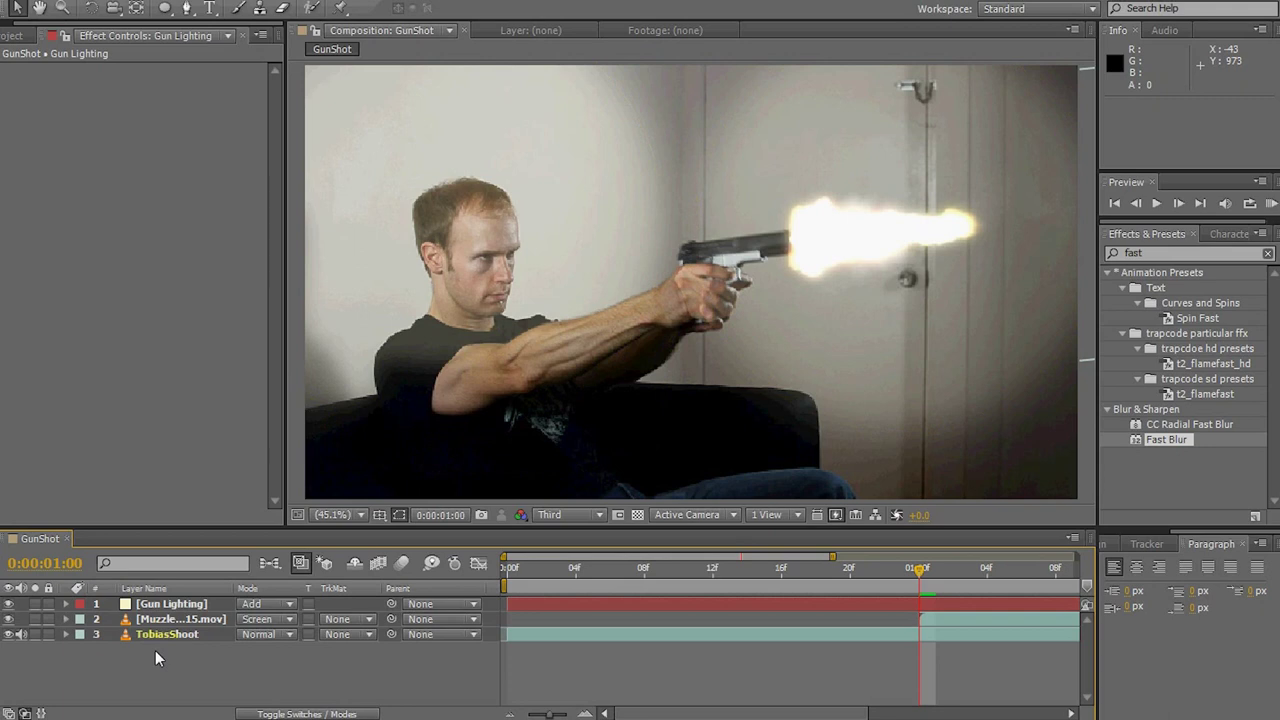
Duplicate TobiasShoot, rename the copy 'Light Matte' and move it to the top.
click(159, 640)
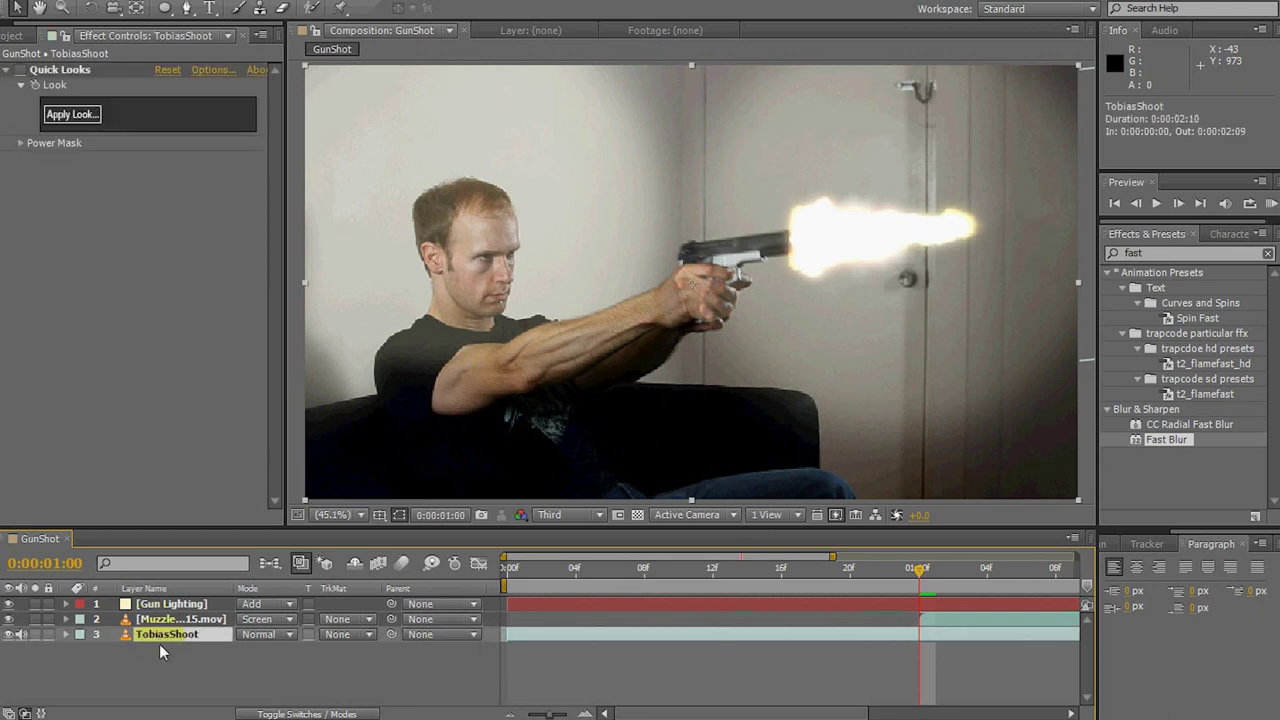
key(ctrl+d)
key(Return)
text(Light M)
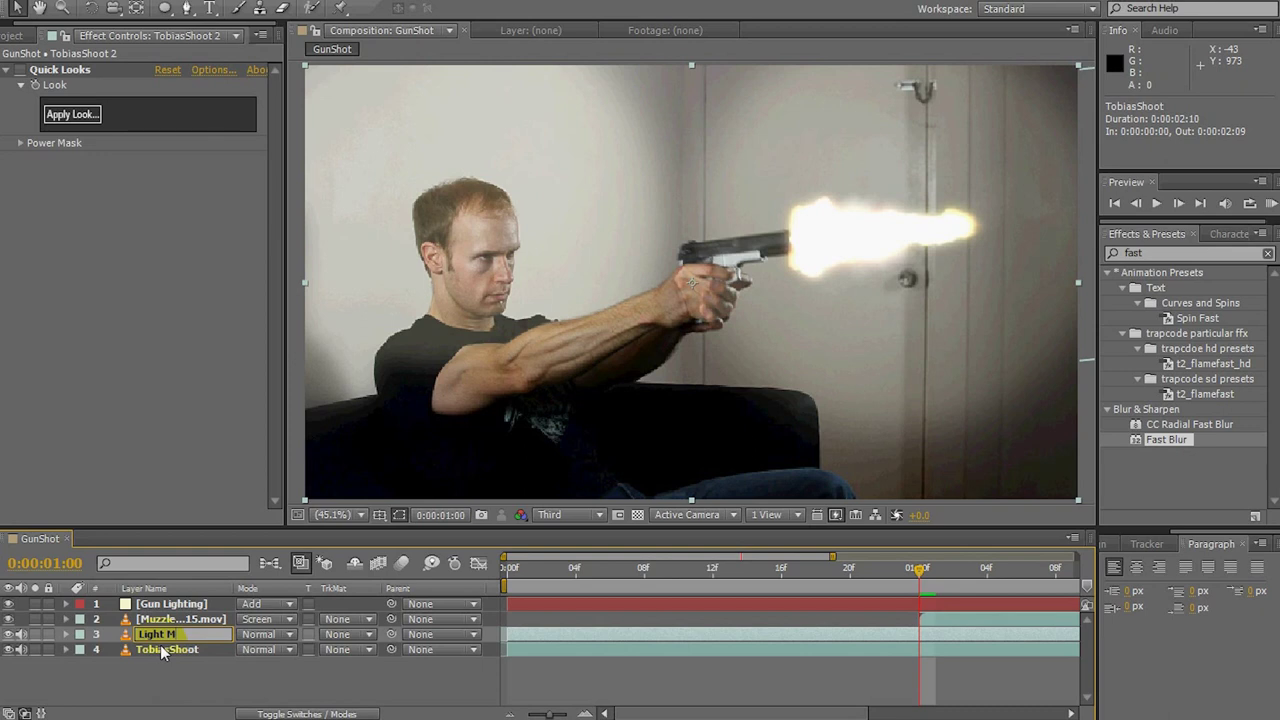
text(atte)
key(Return)
drag(141, 649, 173, 607)
Apply Hue/Saturation to Light Matte with Master Saturation at -100.
click(1121, 255)
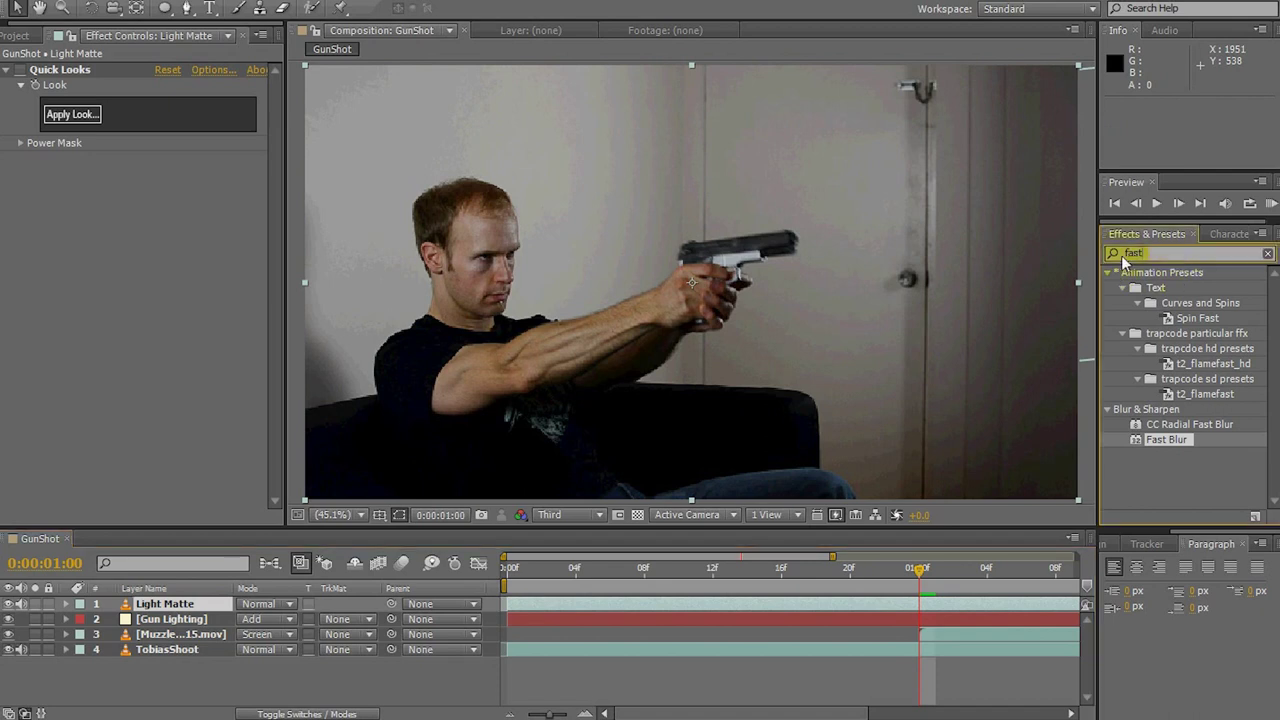
text(sat)
double_click(1179, 348)
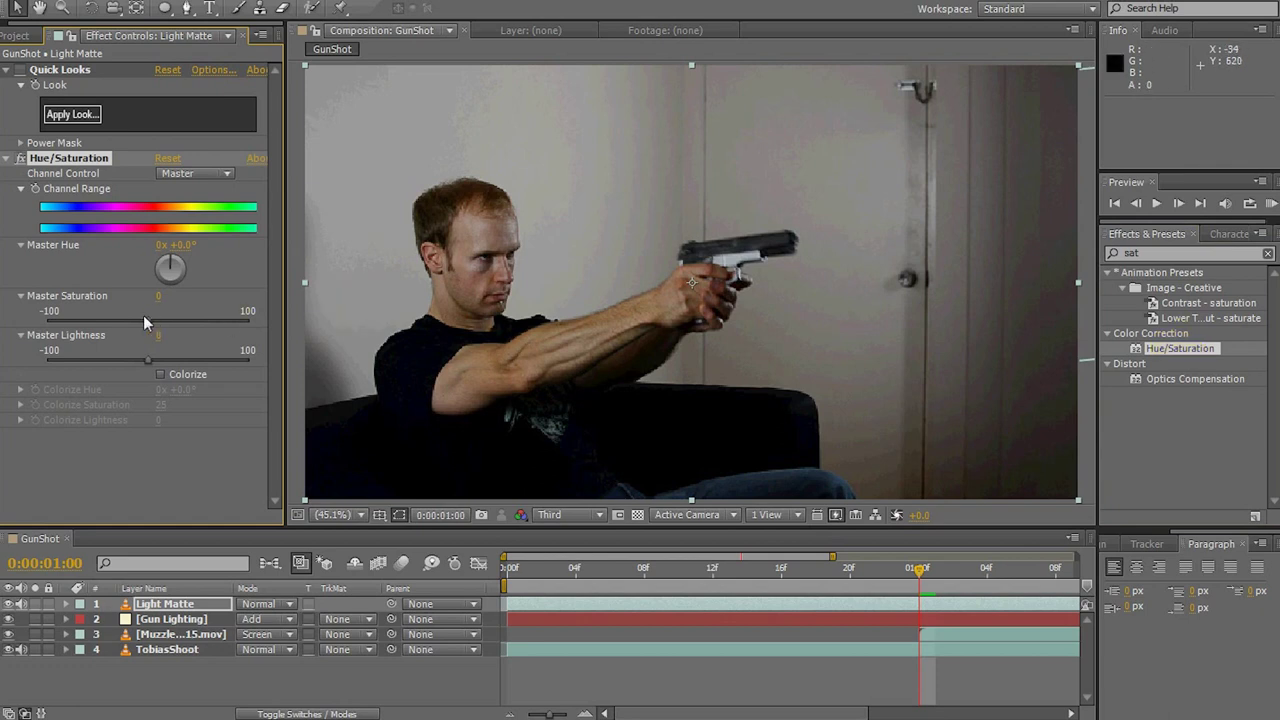
drag(149, 321, 15, 332)
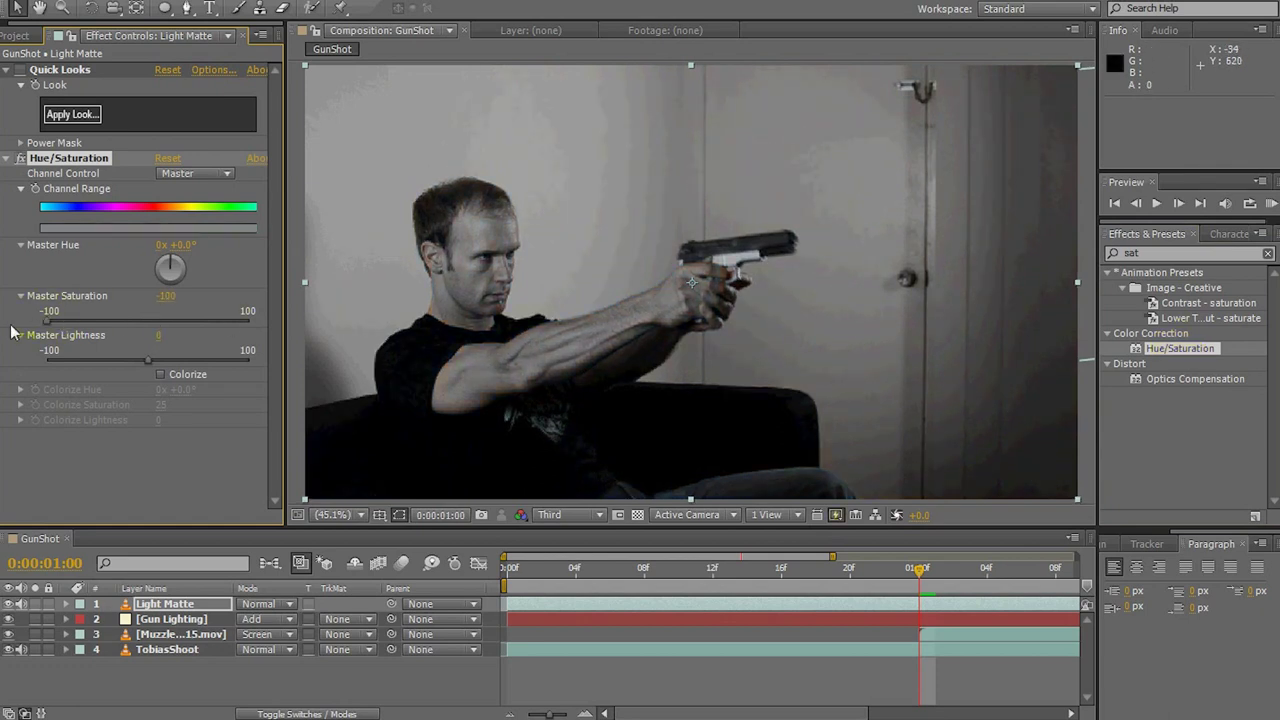
Add a Brightness & Contrast effect to Light Matte.
click(1166, 252)
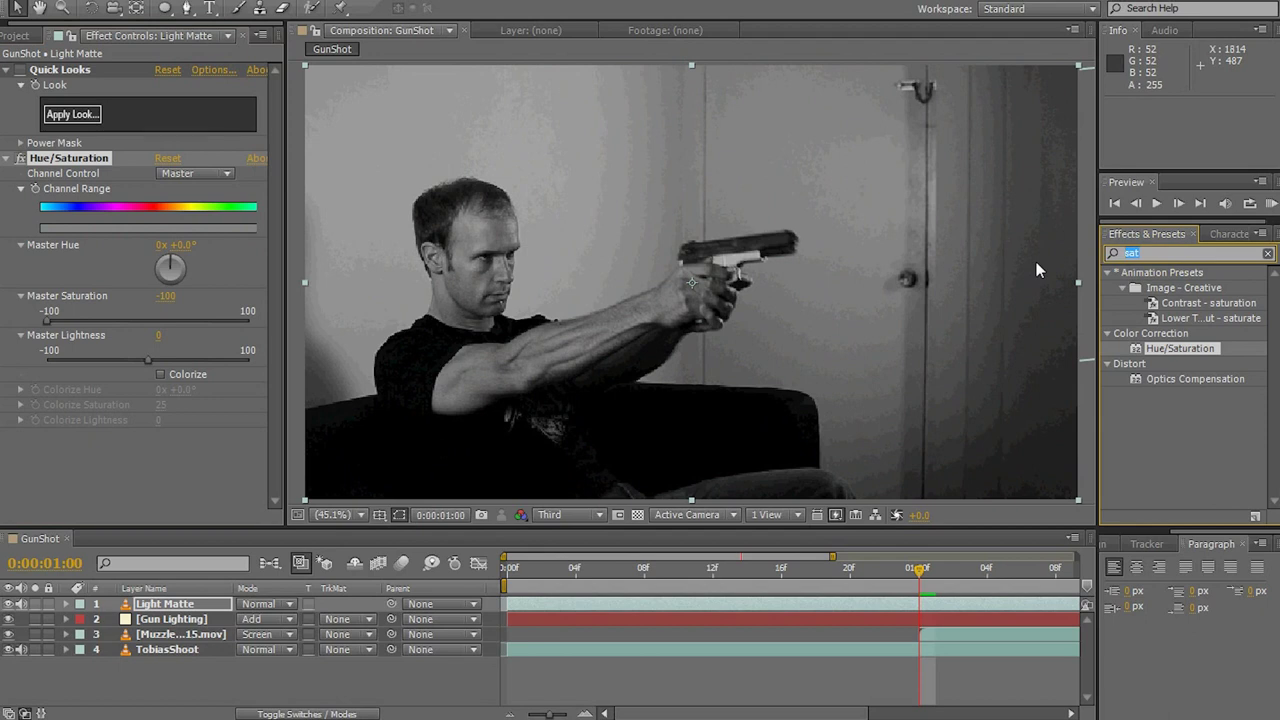
text(b)
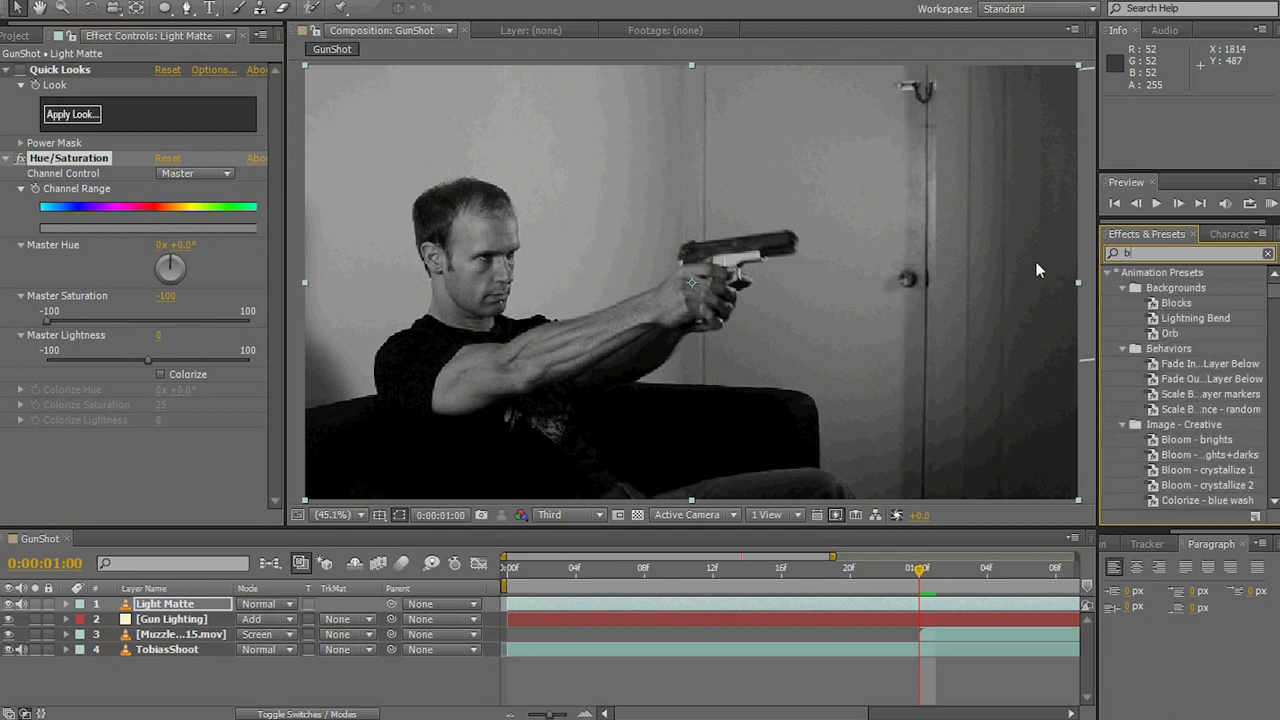
text(rightne)
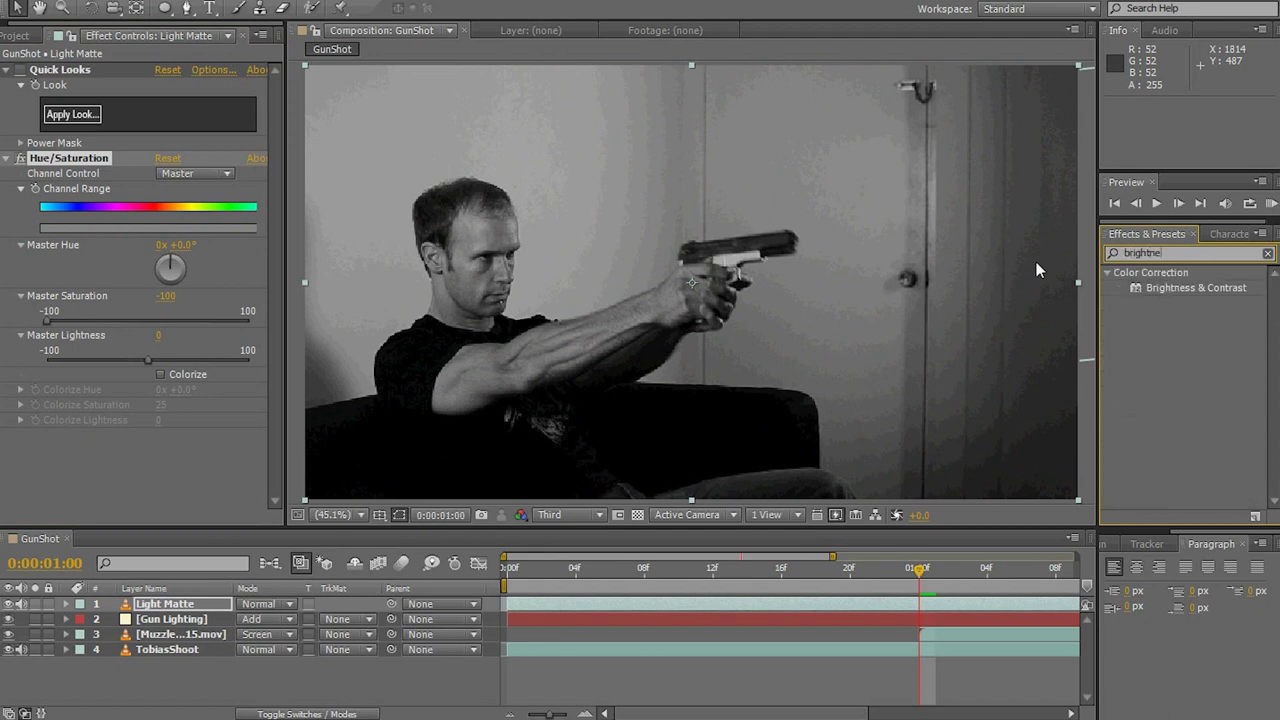
double_click(1179, 285)
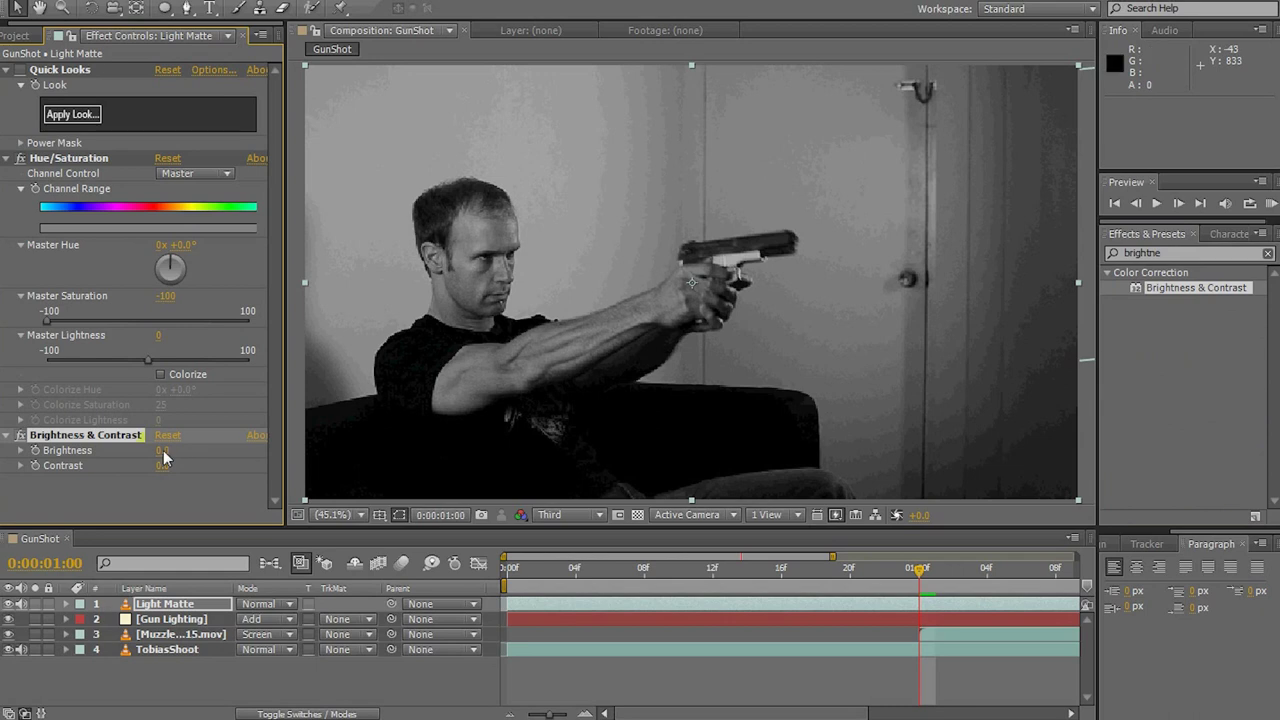
Set Light Matte's Brightness & Contrast to 60/74 and add Fast Blur with blurriness 12.
mouse_move(165, 451)
mouse_down()
mouse_move(232, 470)
mouse_move(170, 456)
mouse_up()
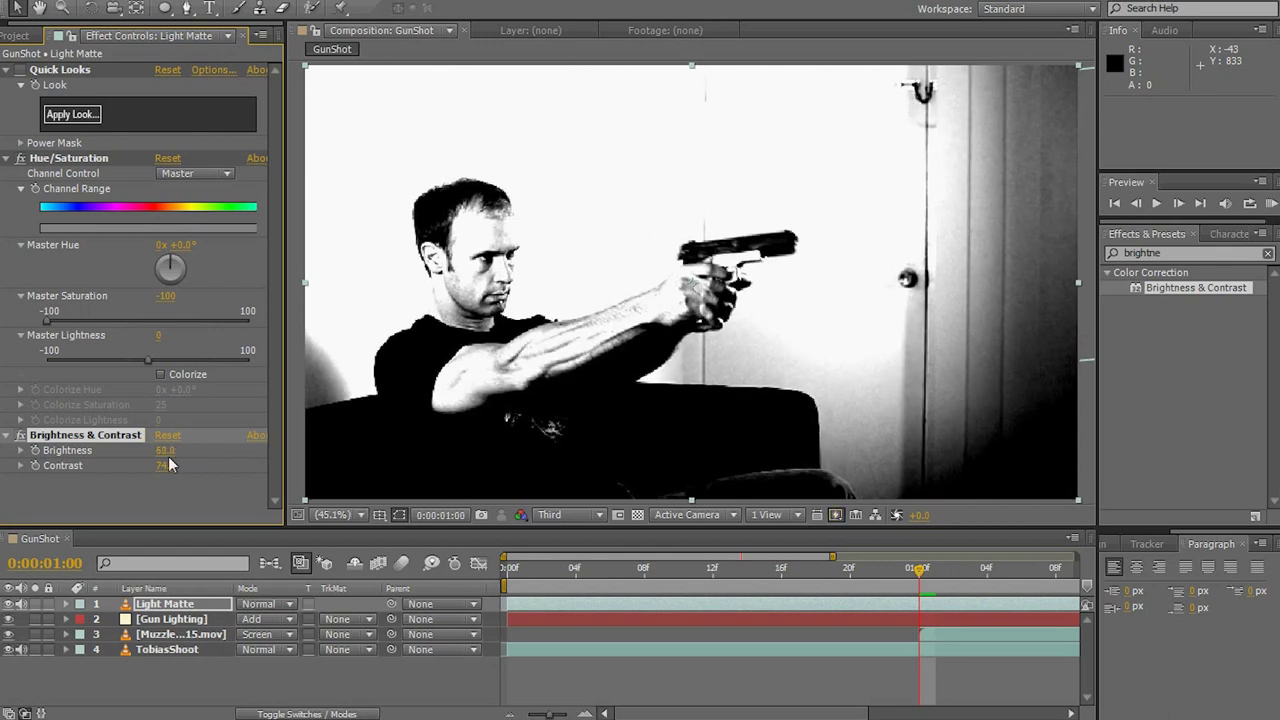
click(1215, 254)
text(fast)
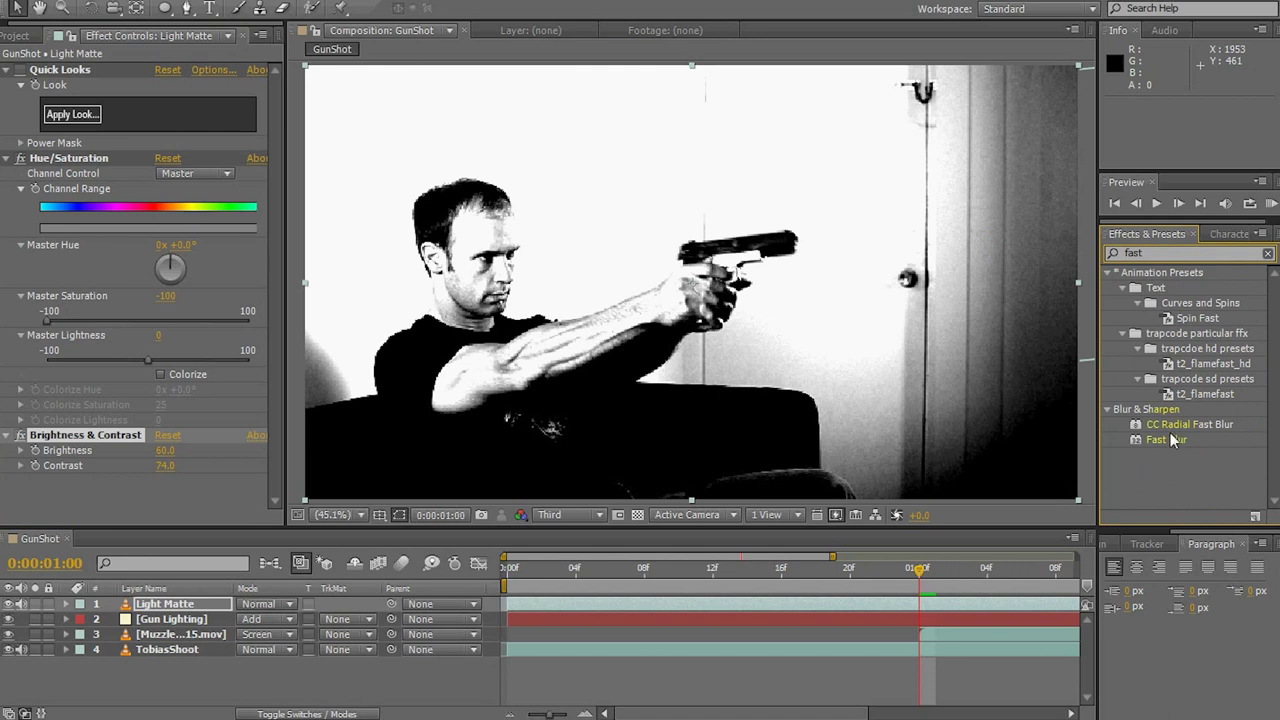
double_click(1168, 441)
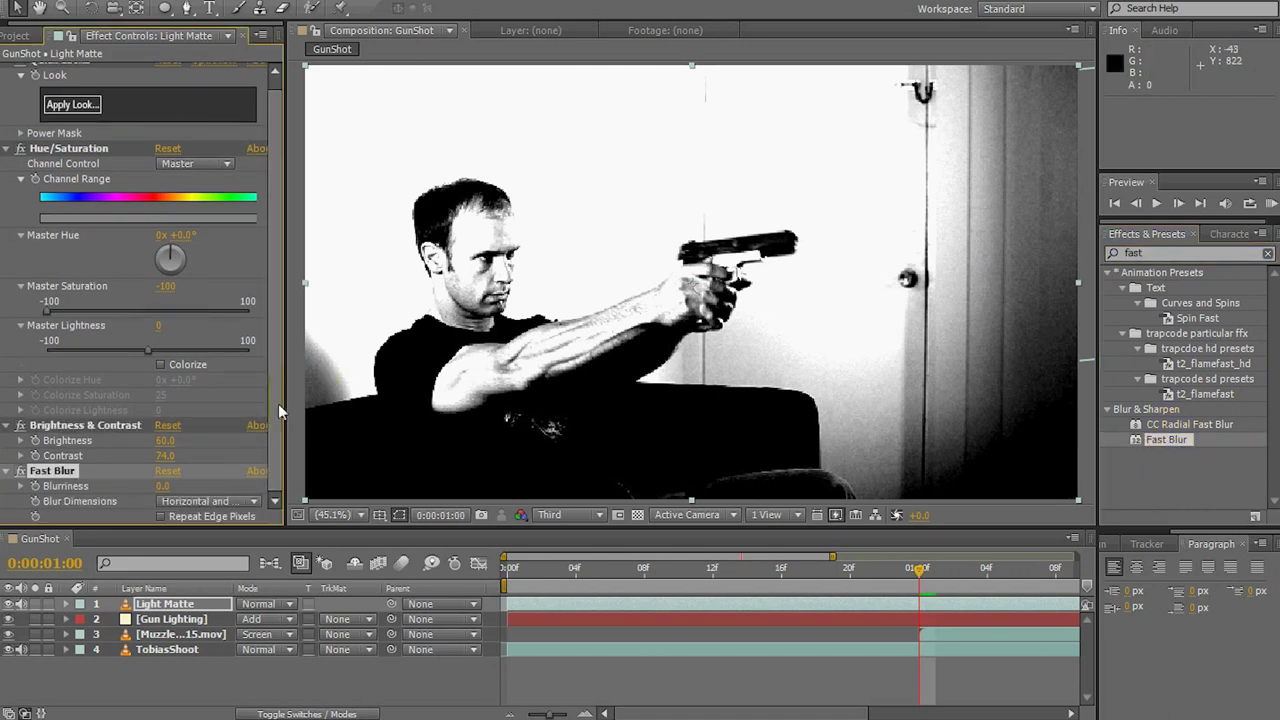
drag(169, 485, 175, 486)
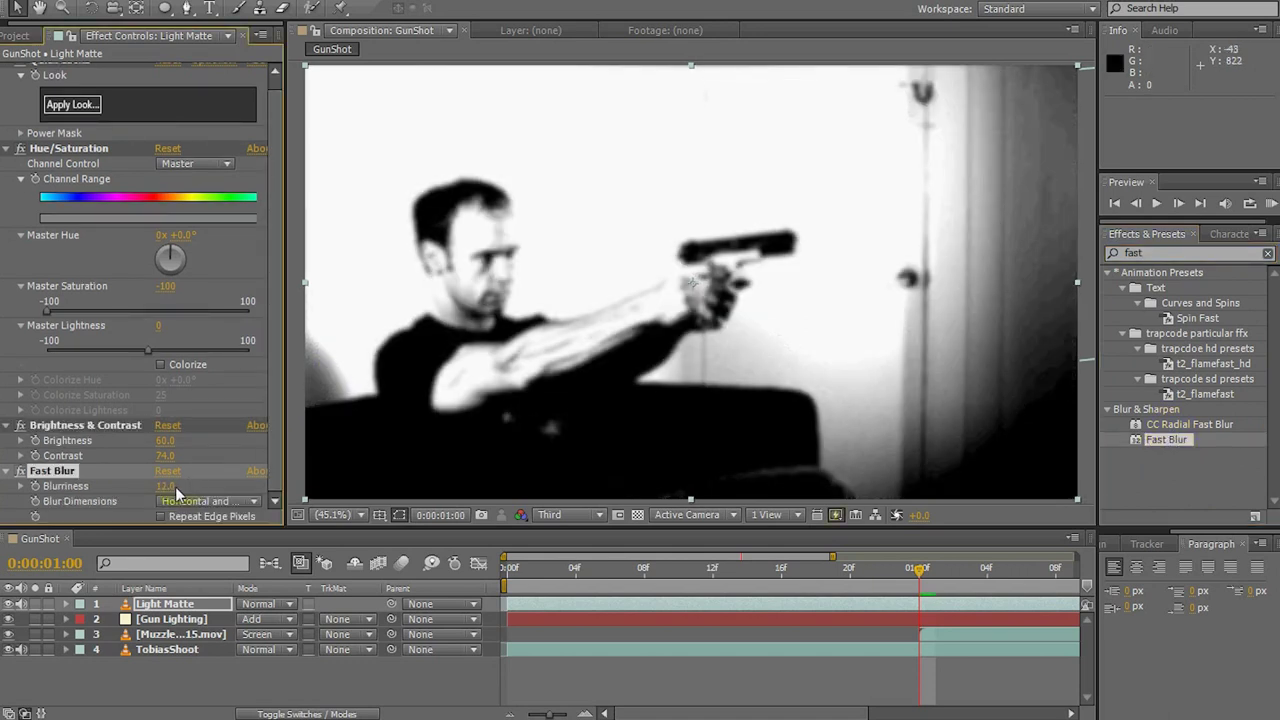
click(205, 621)
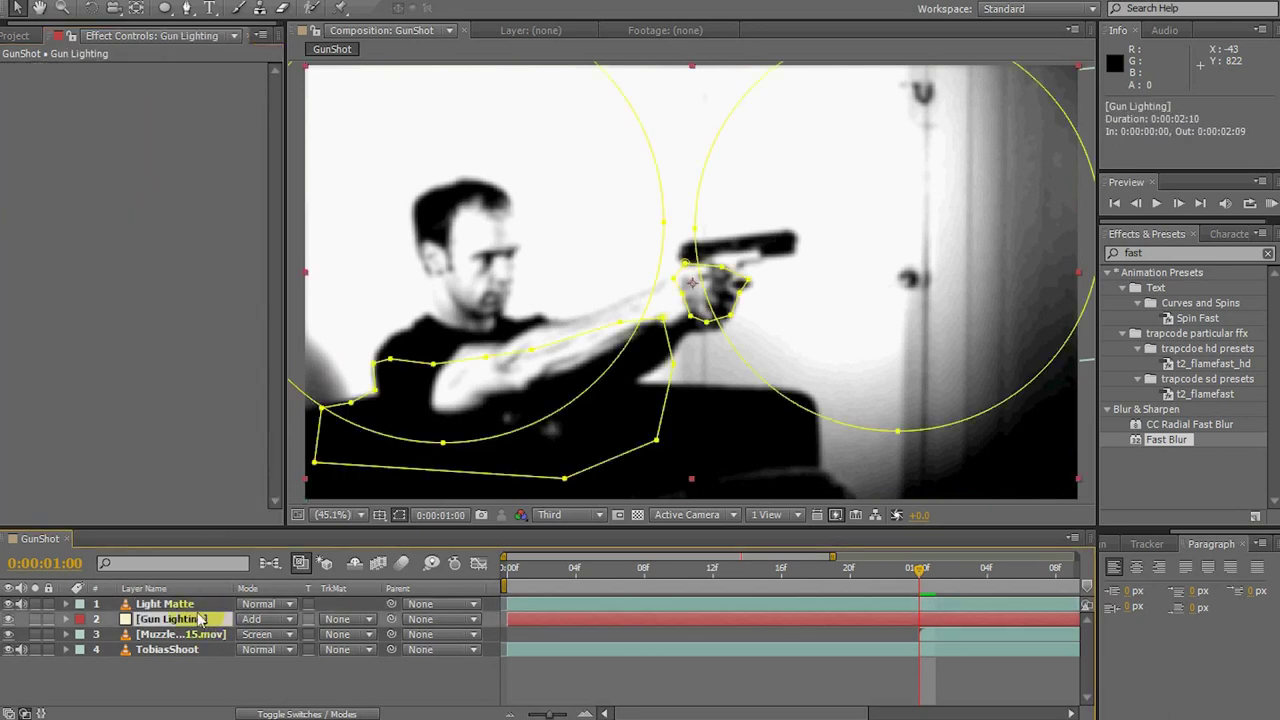
Hide Light Matte and set Gun Lighting's track matte to Luma Matte 'Light Matte'.
click(9, 604)
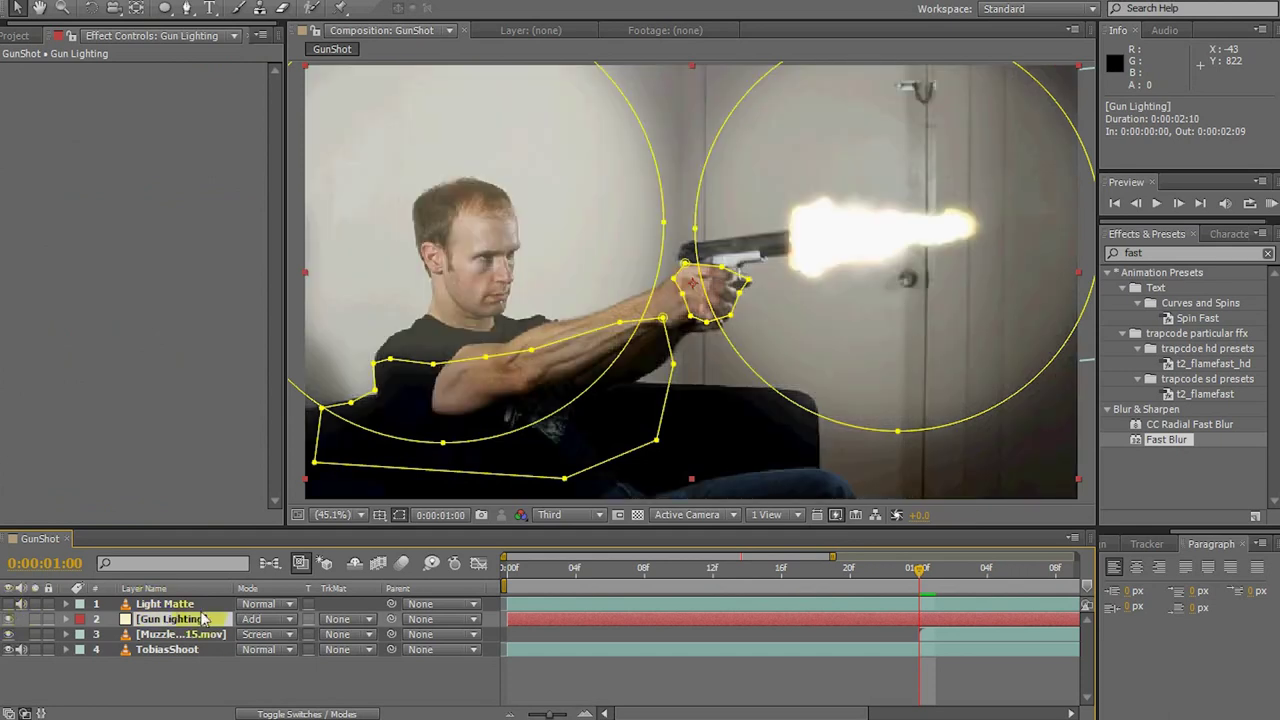
click(348, 620)
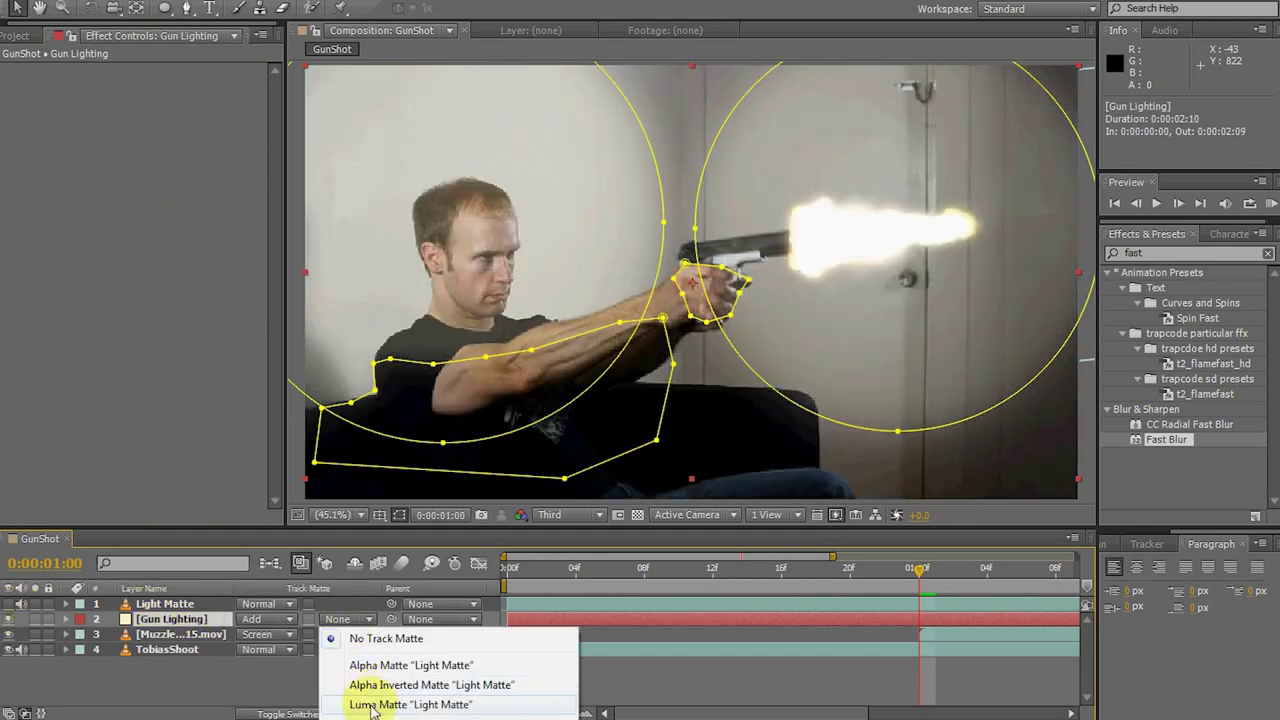
click(372, 705)
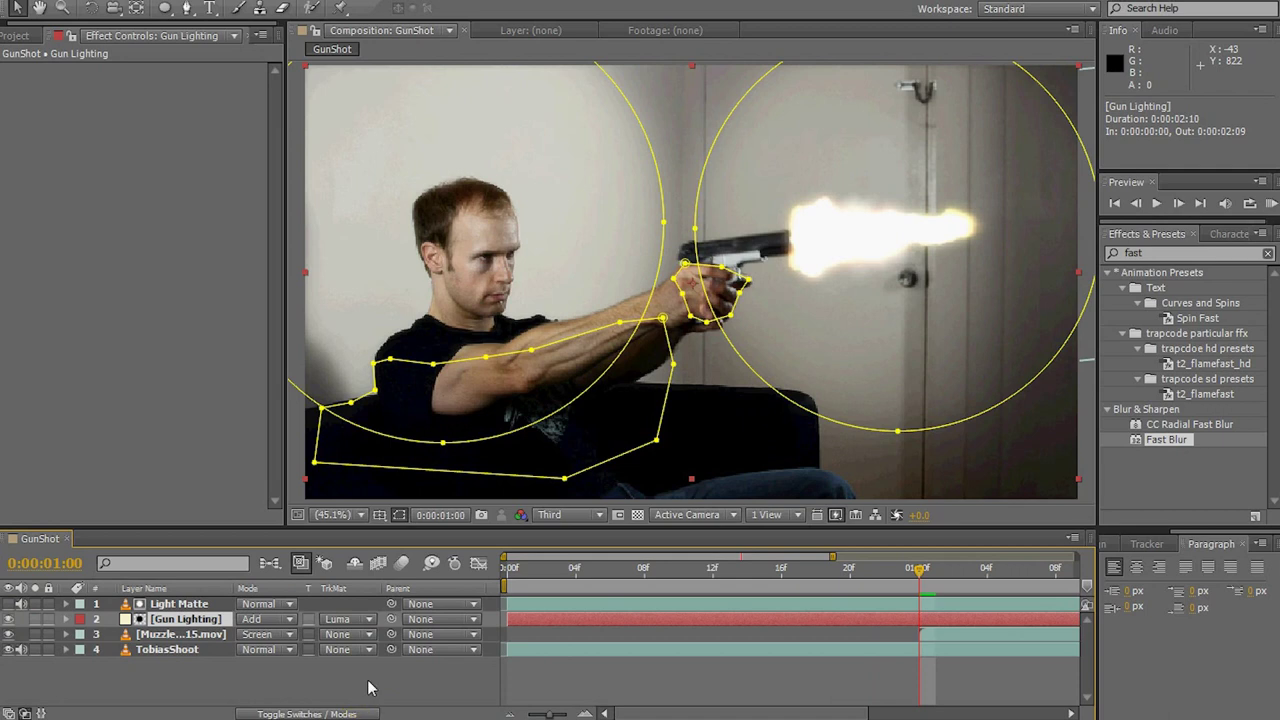
click(370, 683)
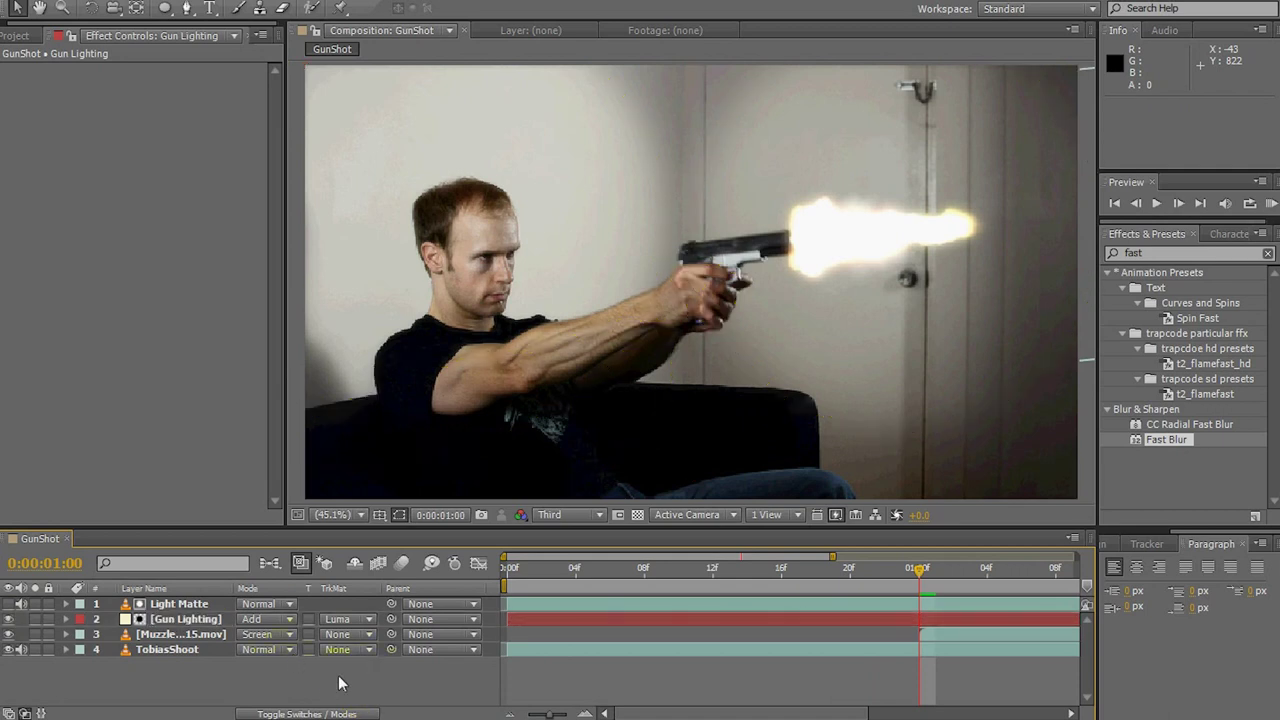
click(172, 622)
Keyframe Gun Lighting's opacity at 21% on 1:00 and 0% on 1:03.
key(t)
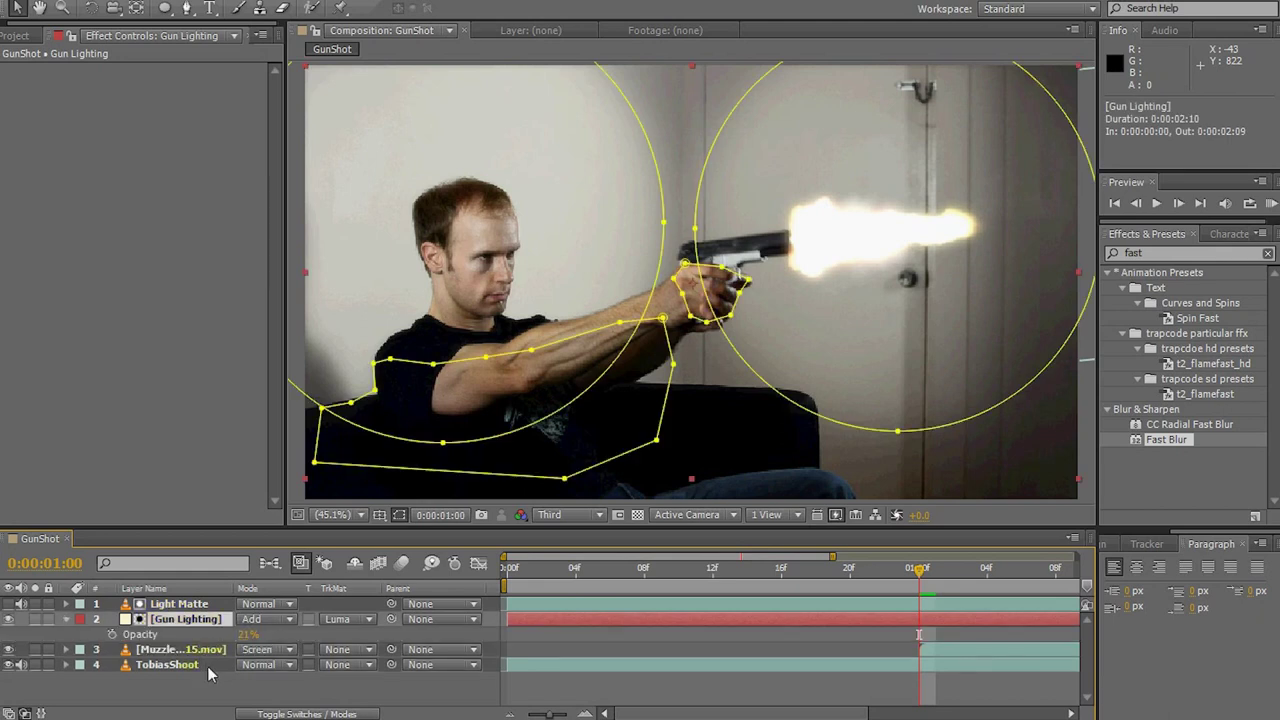
click(113, 636)
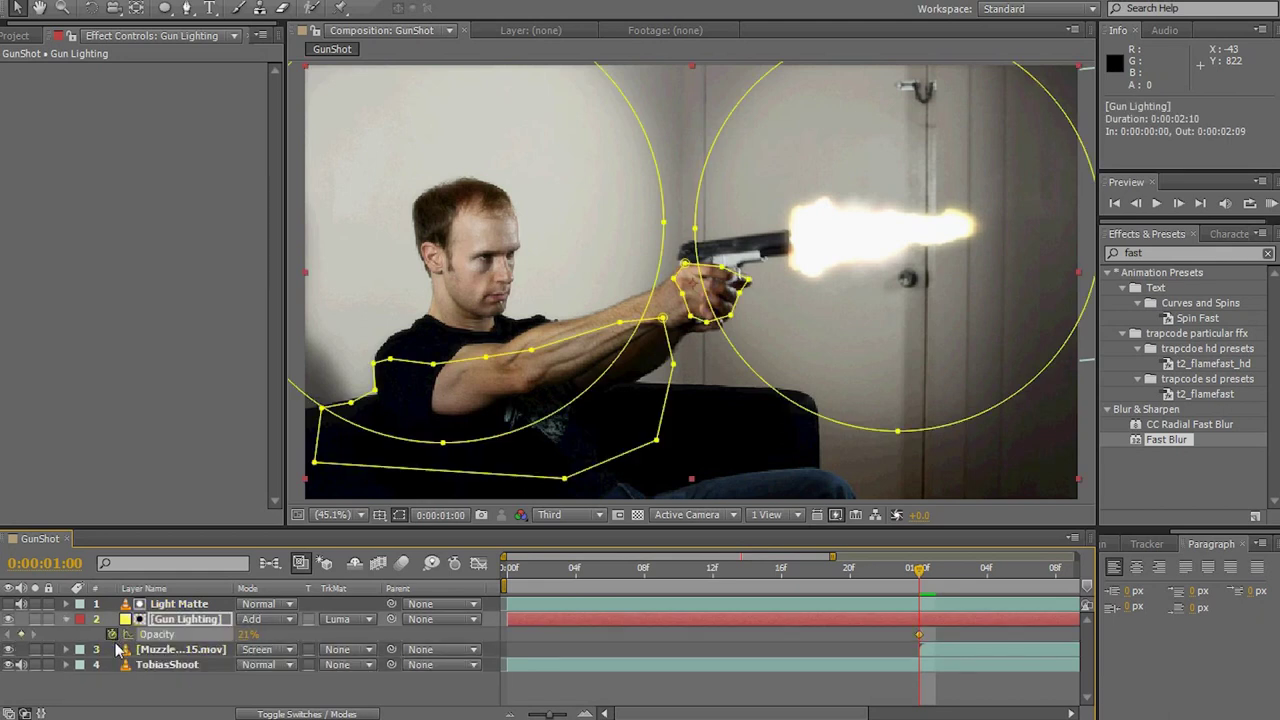
key(Page_Down)
key(Page_Down)
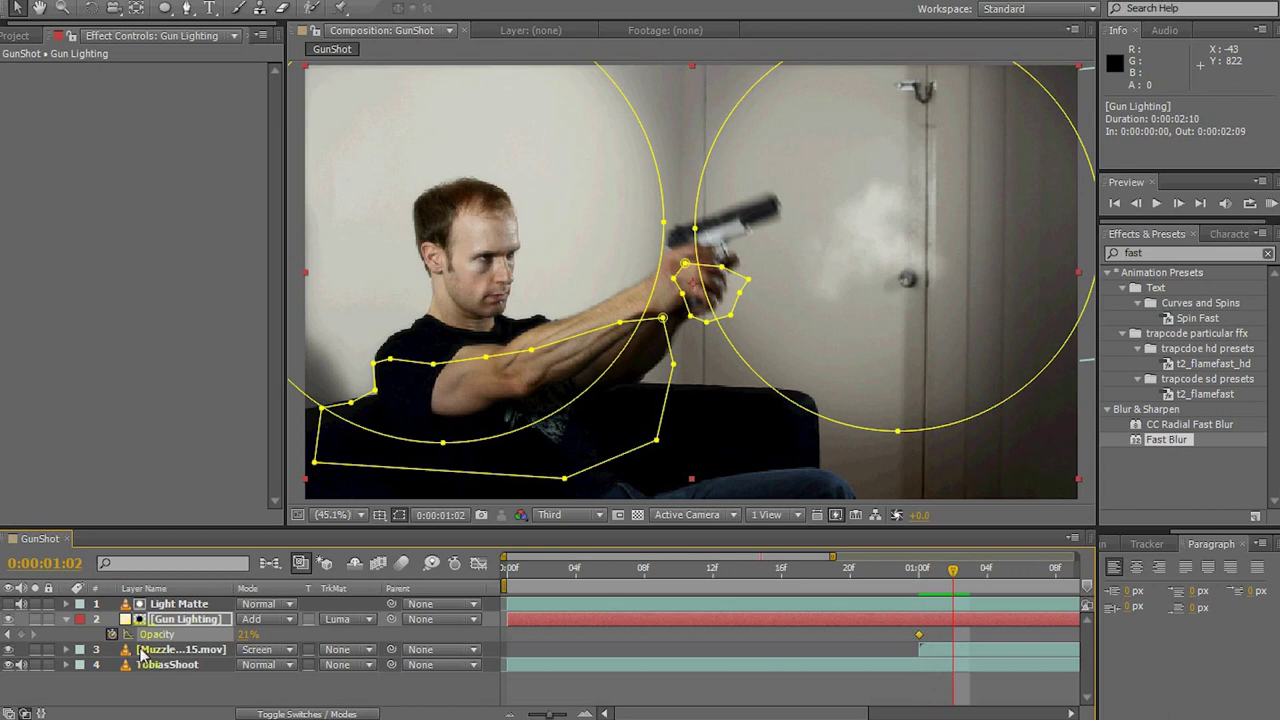
key(Page_Down)
drag(244, 643, 213, 641)
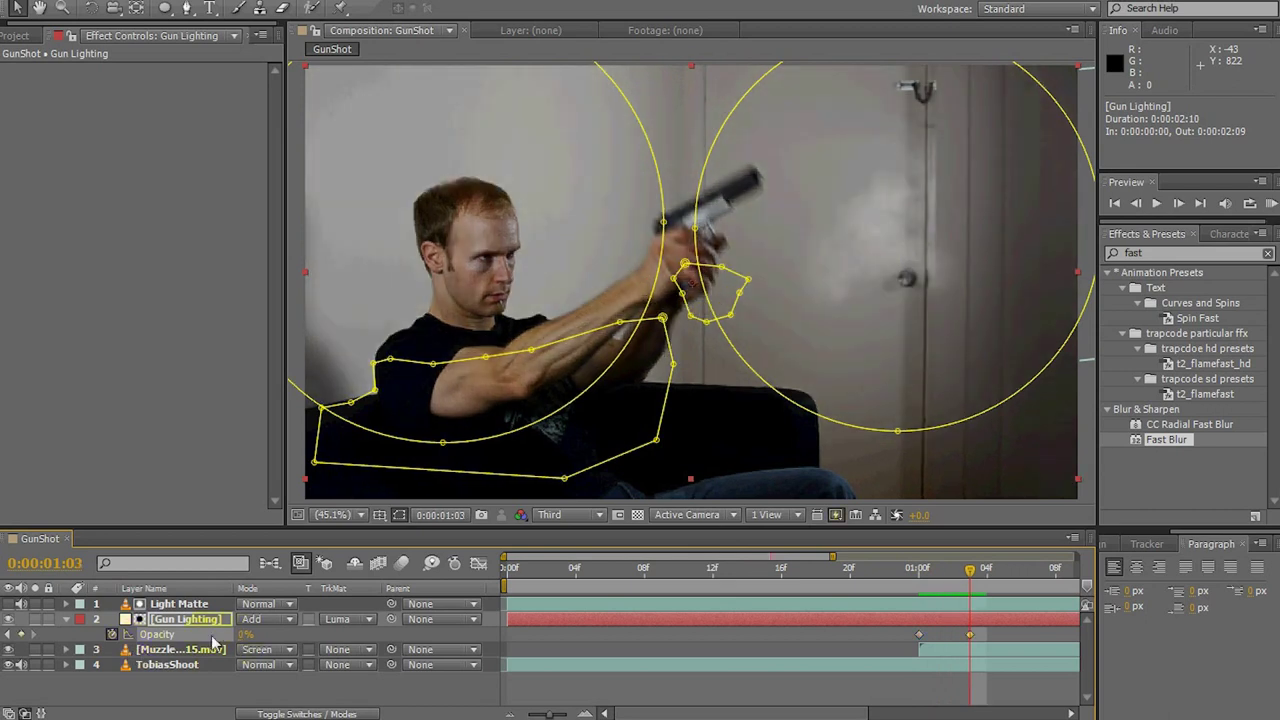
key(Page_Up)
key(Page_Up)
key(Page_Up)
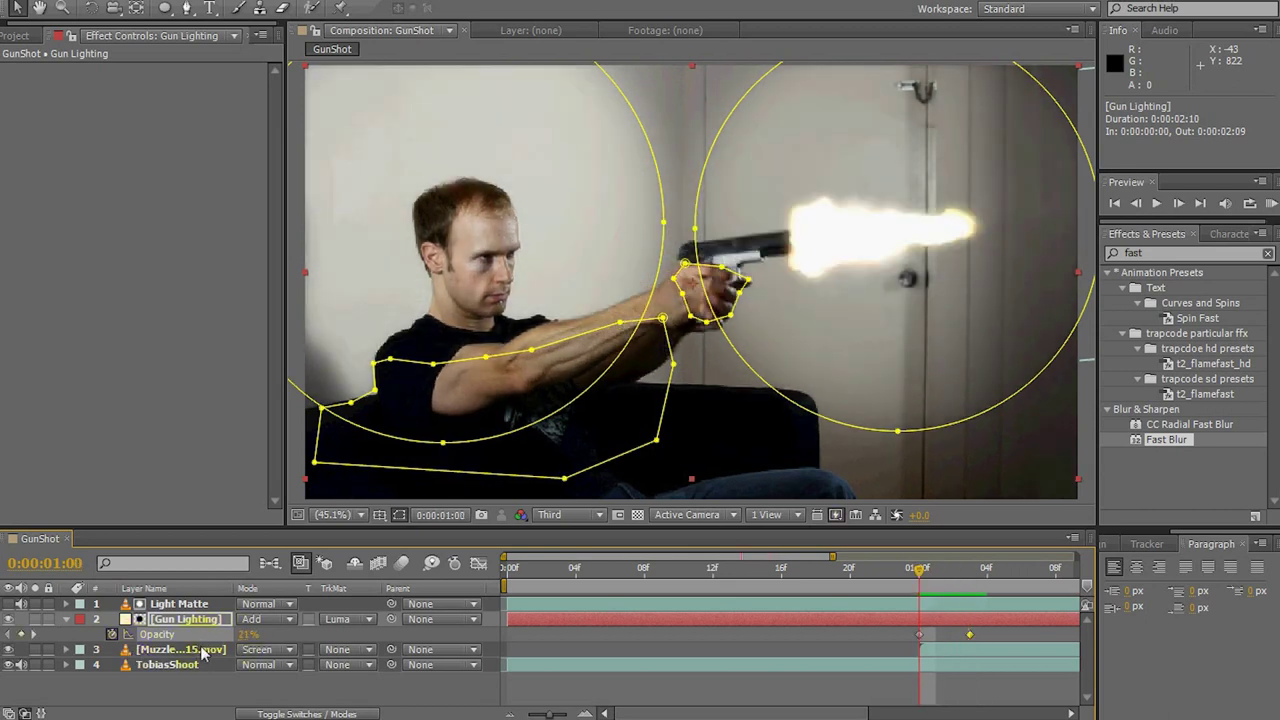
Add a 0% opacity keyframe at 0:23, just before the gunshot.
click(283, 703)
mouse_move(920, 568)
mouse_down()
mouse_move(813, 578)
mouse_move(913, 583)
mouse_move(900, 580)
mouse_up()
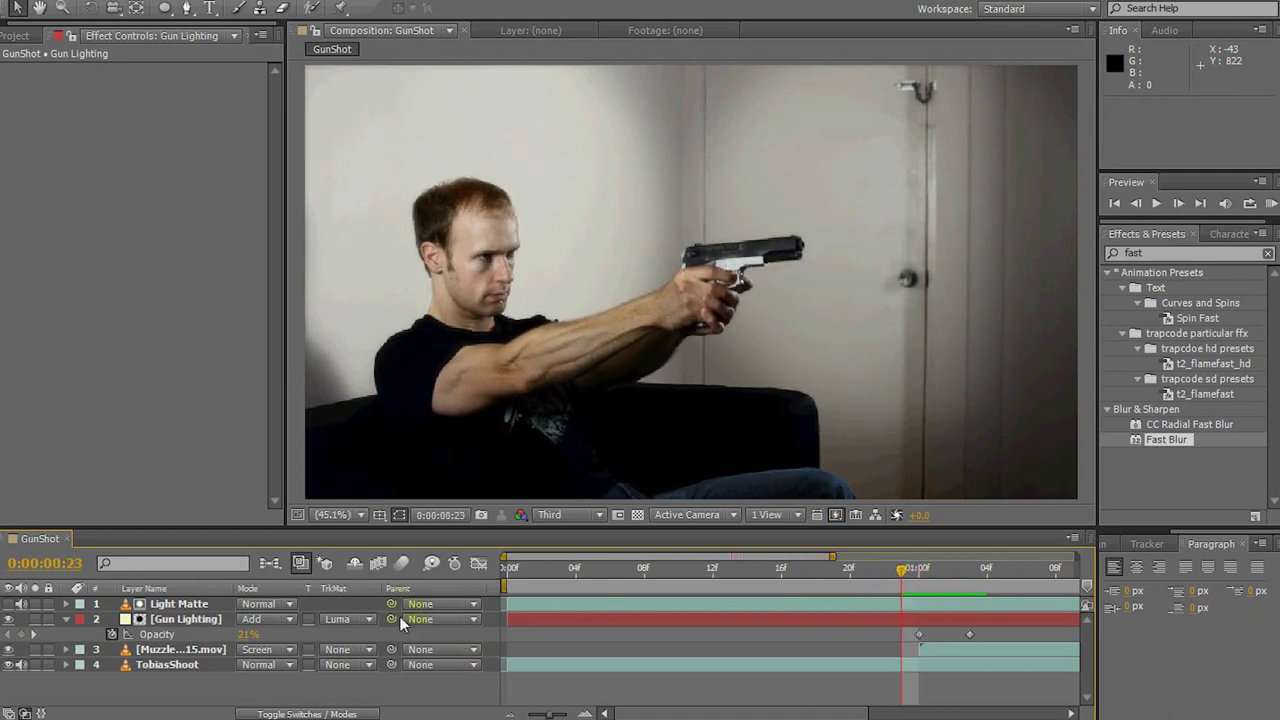
drag(250, 634, 229, 634)
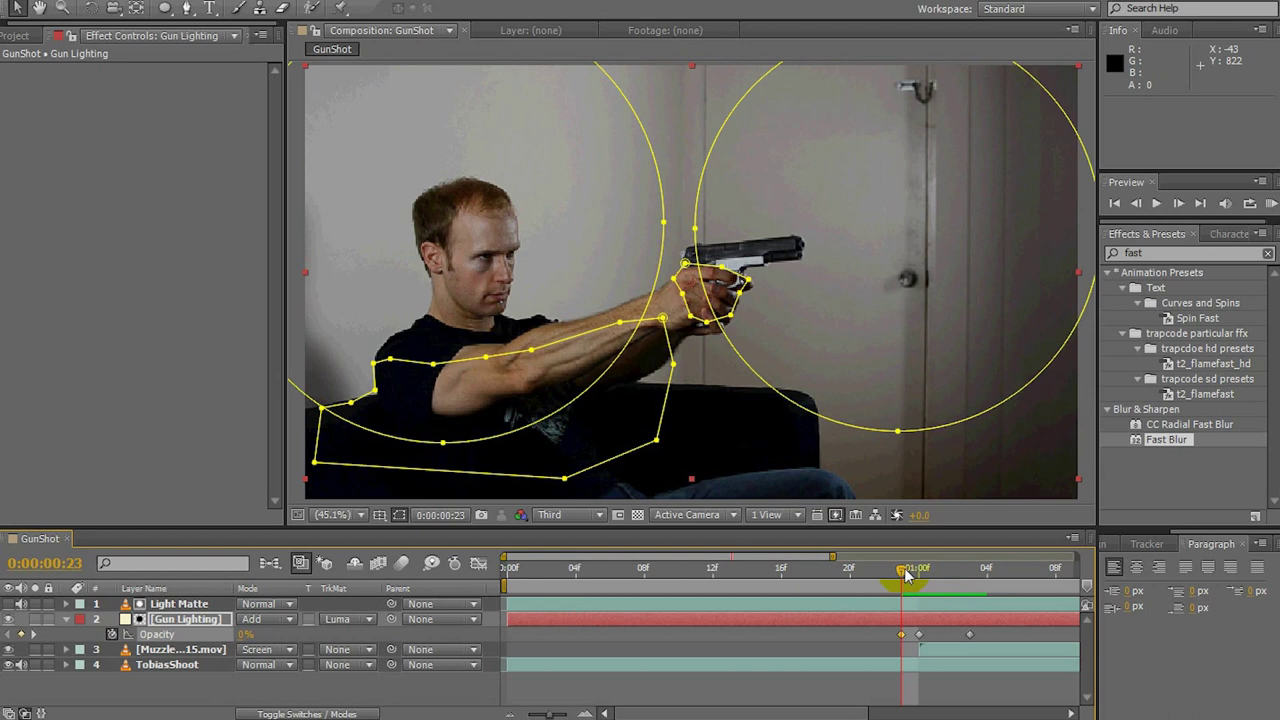
drag(905, 573, 525, 598)
key(F2)
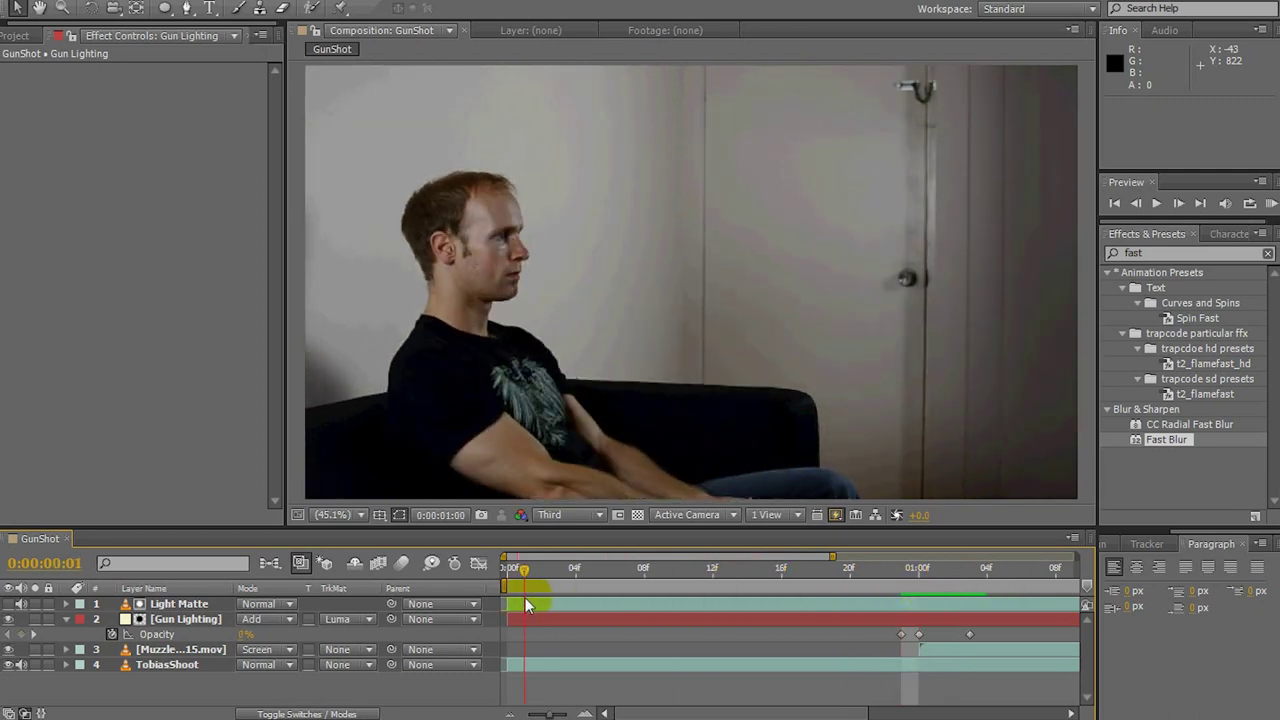
Play a RAM preview of the GunShot composition from 0:00:00:00 with keypad 0.
key(KP_0)
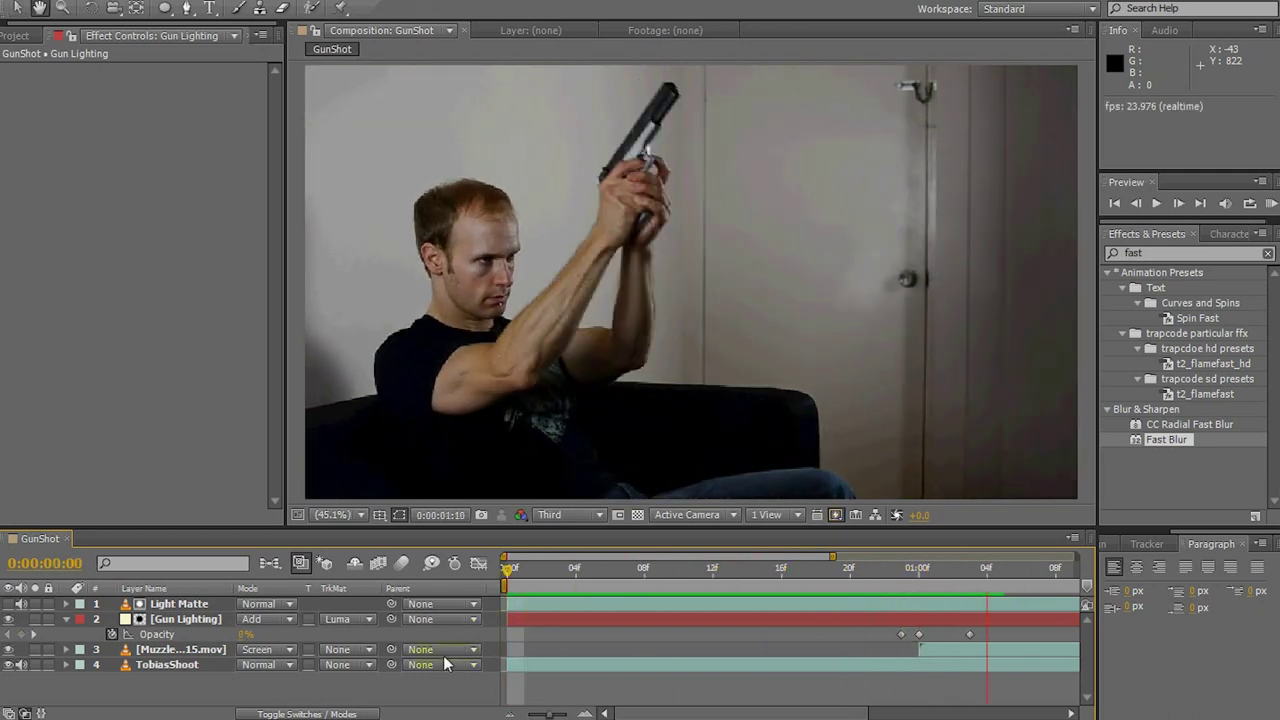